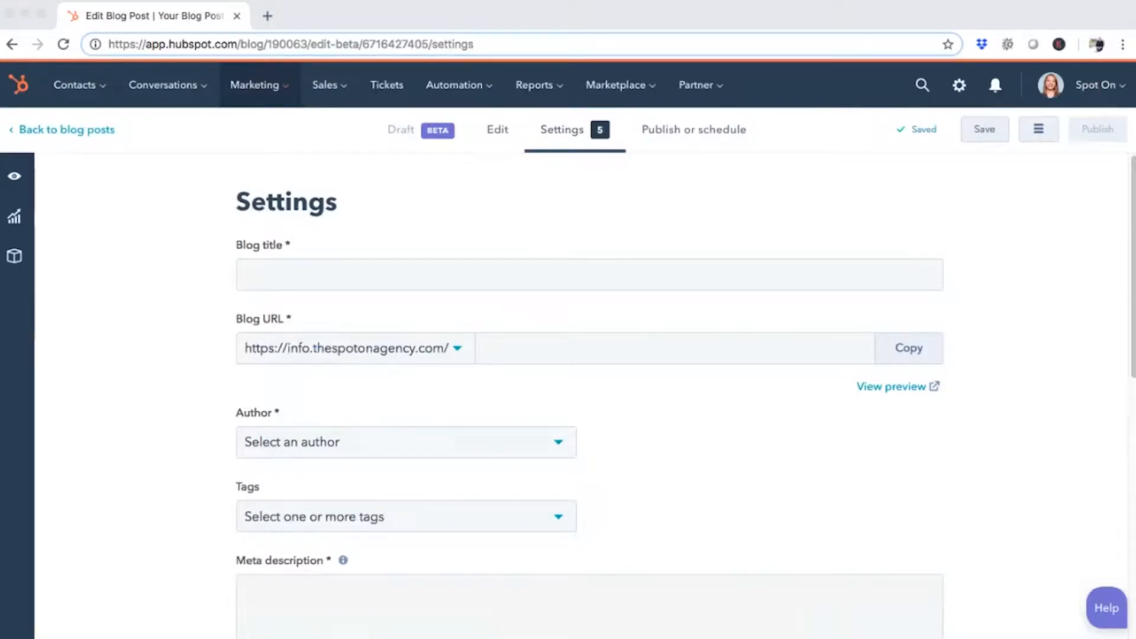
Set the blog title to "Things You Should Know About 2019 Healthcare Technology Trends", without the leading number 4
{"action": "left_click", "coordinate": [589, 275]}
{"action": "type", "text": "4 Things You Should Know About 2019 Healthcare Technology Trends"}
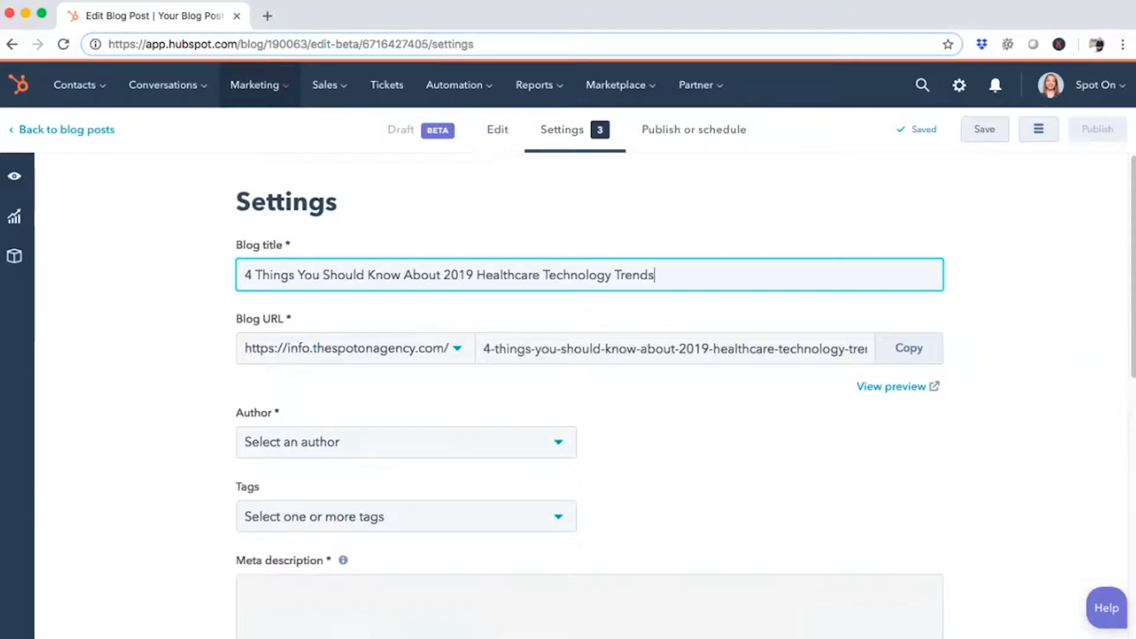
{"action": "left_click_drag", "start_coordinate": [256, 275], "coordinate": [245, 276]}
{"action": "key", "text": "BackSpace"}
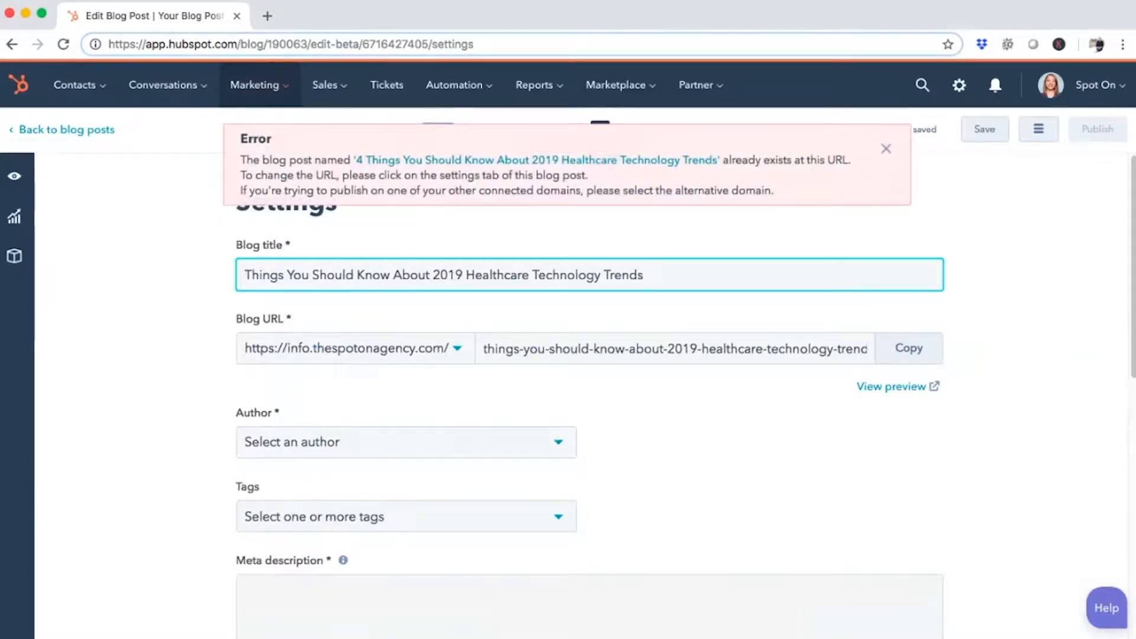
{"action": "left_click", "coordinate": [886, 148]}
Choose the post's author and add the existing Healthcare Marketing tag
{"action": "left_click", "coordinate": [406, 442]}
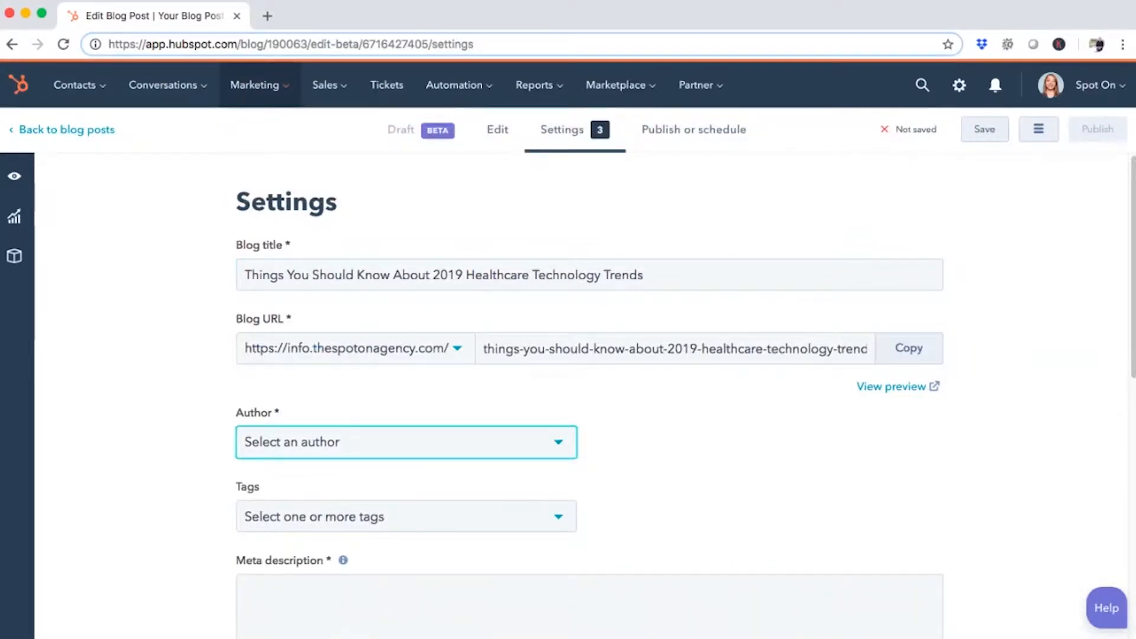
{"action": "left_click", "coordinate": [294, 352]}
{"action": "scroll", "coordinate": [589, 391], "scroll_direction": "down", "scroll_amount": 3}
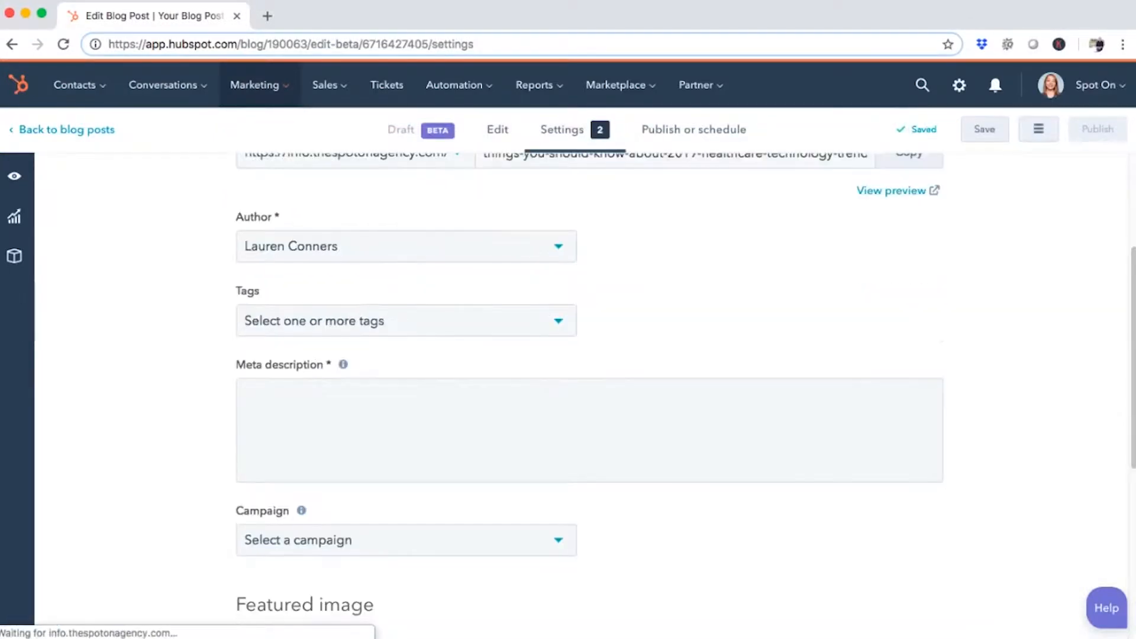
{"action": "left_click", "coordinate": [406, 321]}
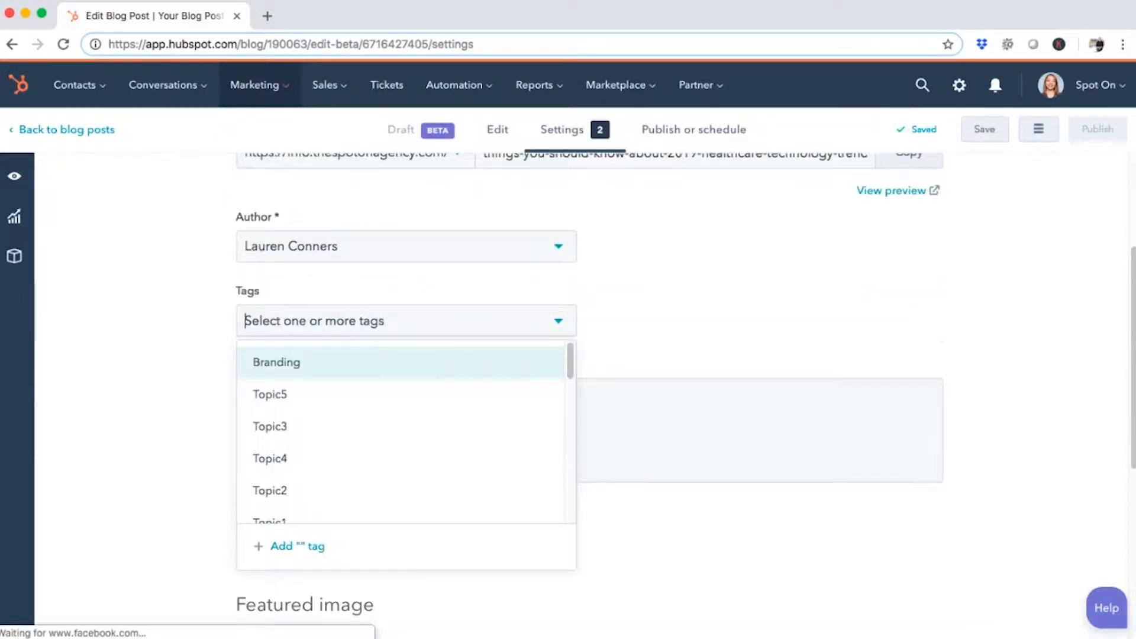
{"action": "type", "text": "health"}
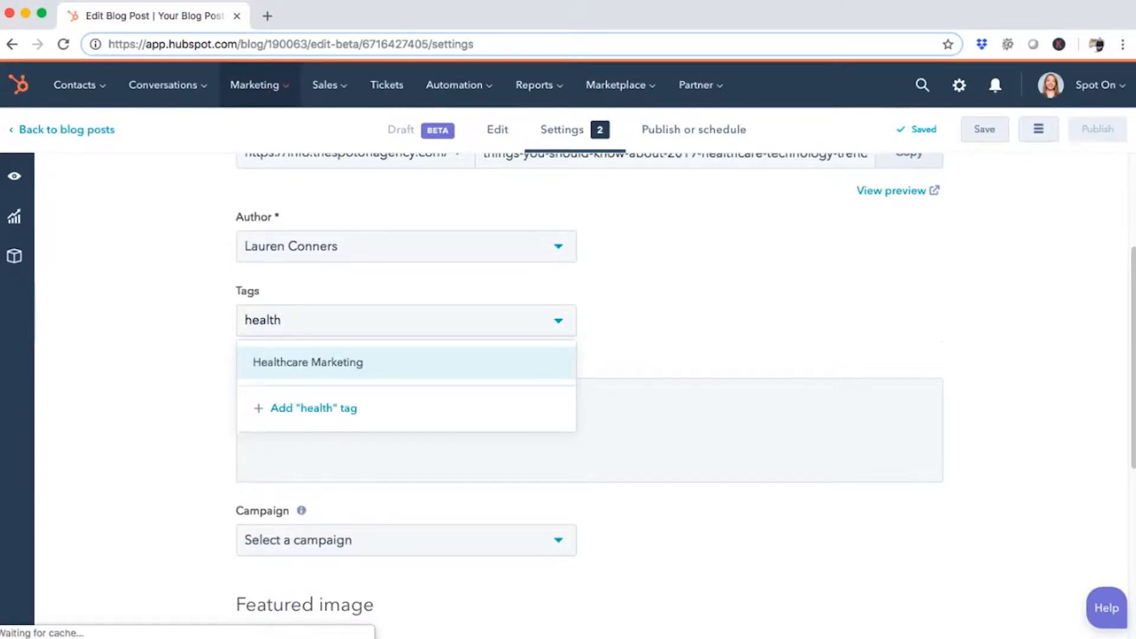
{"action": "key", "text": "Return"}
{"action": "key", "text": "Tab"}
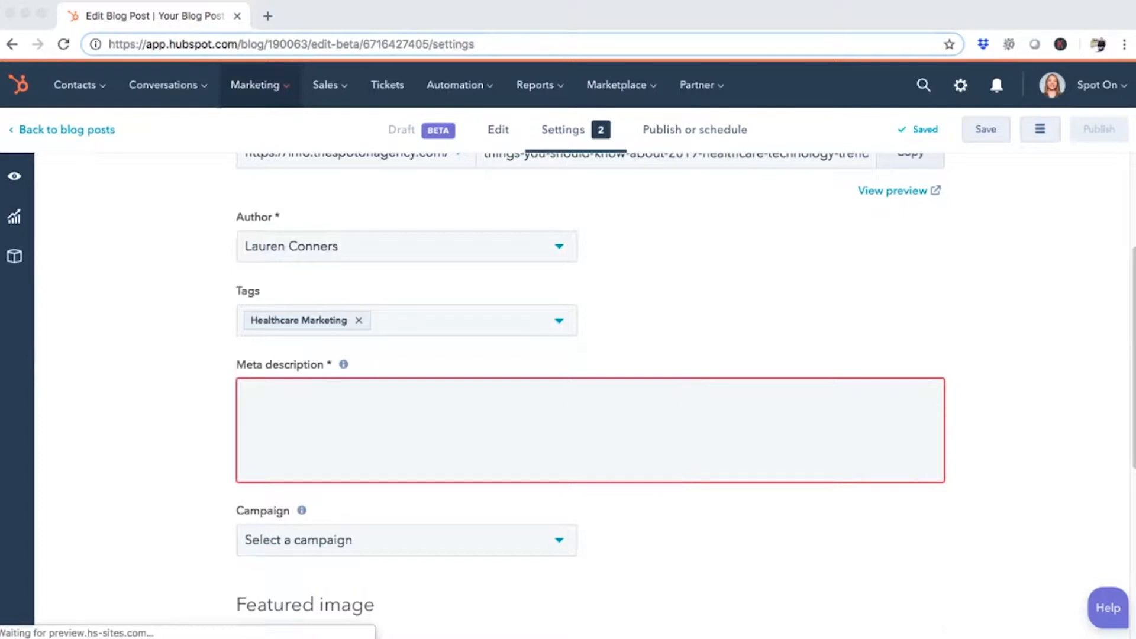
Enter the meta description "Each year, healthcare technology trends continue to change and make improvements. Discover what's in store for 2019."
{"action": "key", "text": "super+Tab"}
{"action": "type", "text": "Each year, healthcare technology trends continue to change and make improvements. Discover what's in store for 2019."}
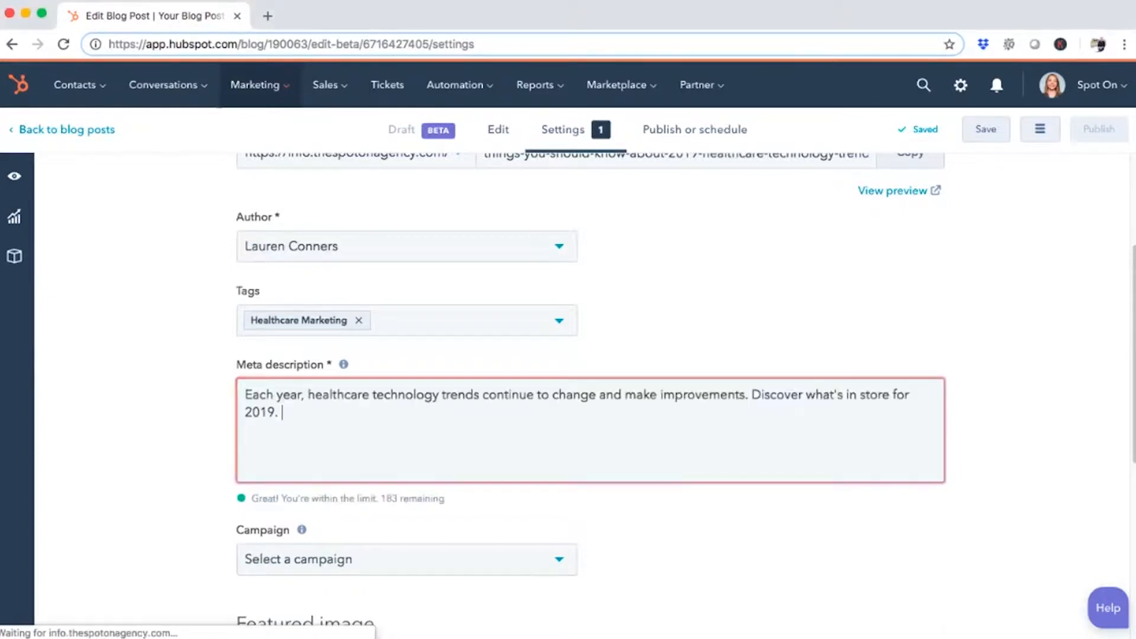
{"action": "scroll", "coordinate": [592, 391], "scroll_direction": "down", "scroll_amount": 4}
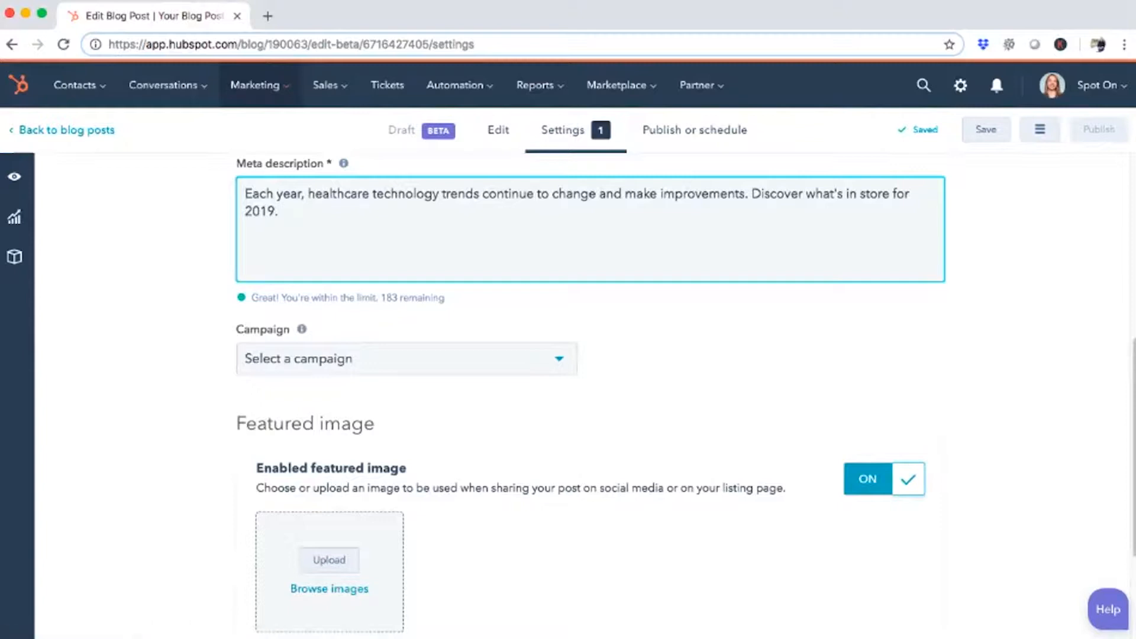
{"action": "scroll", "coordinate": [590, 393], "scroll_direction": "down", "scroll_amount": 1}
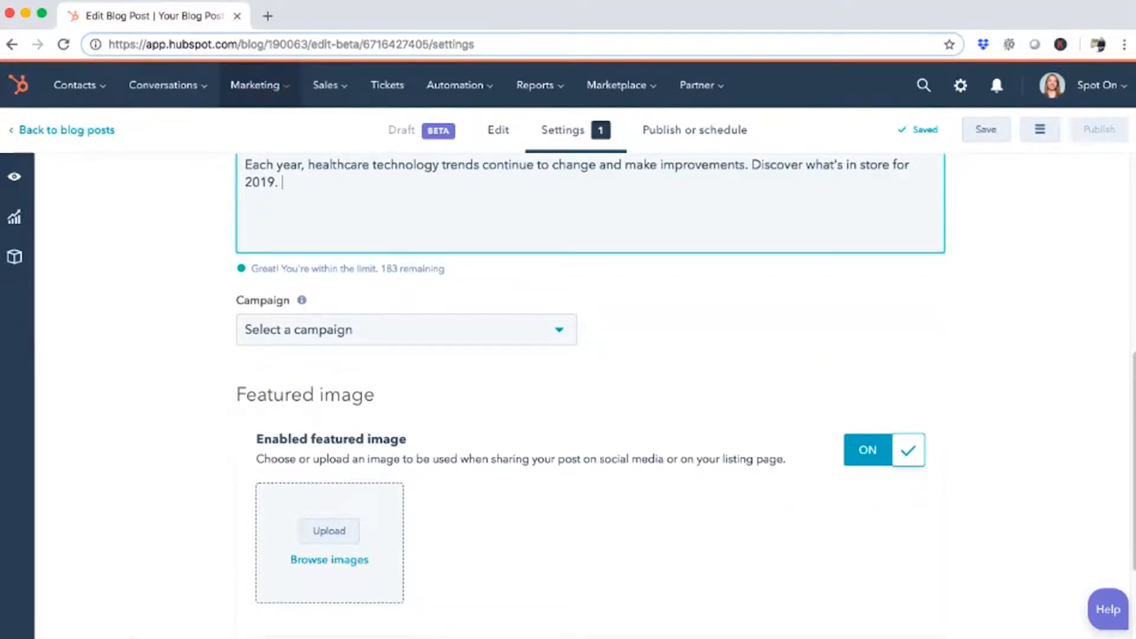
Return to editing the post content and paste the copied article into the empty blog body
{"action": "left_click", "coordinate": [498, 130]}
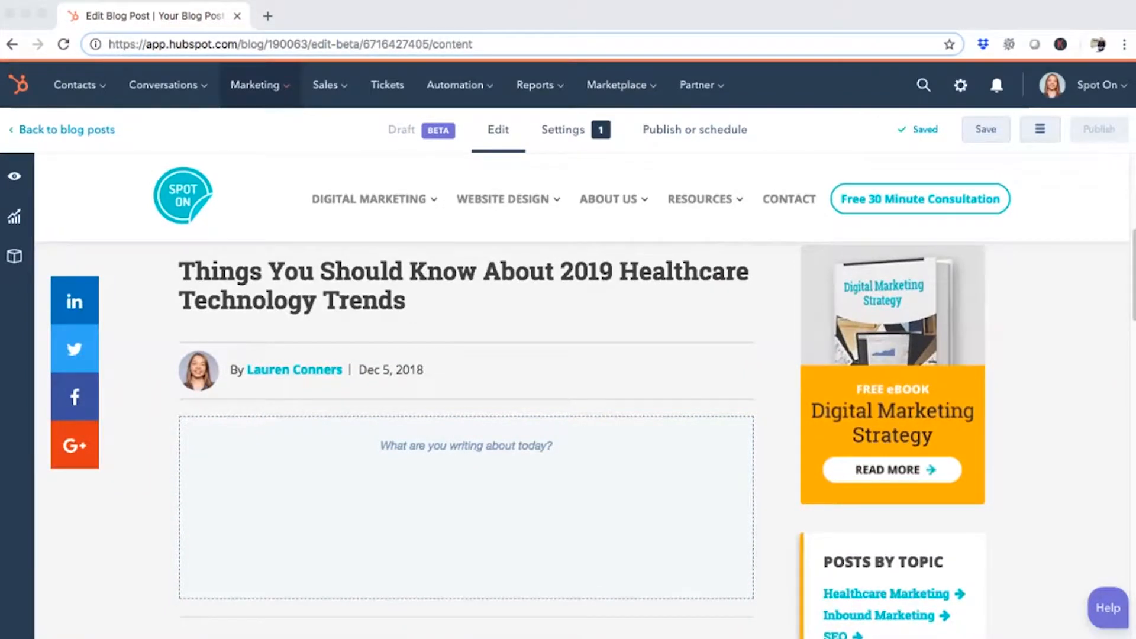
{"action": "left_click", "coordinate": [501, 505]}
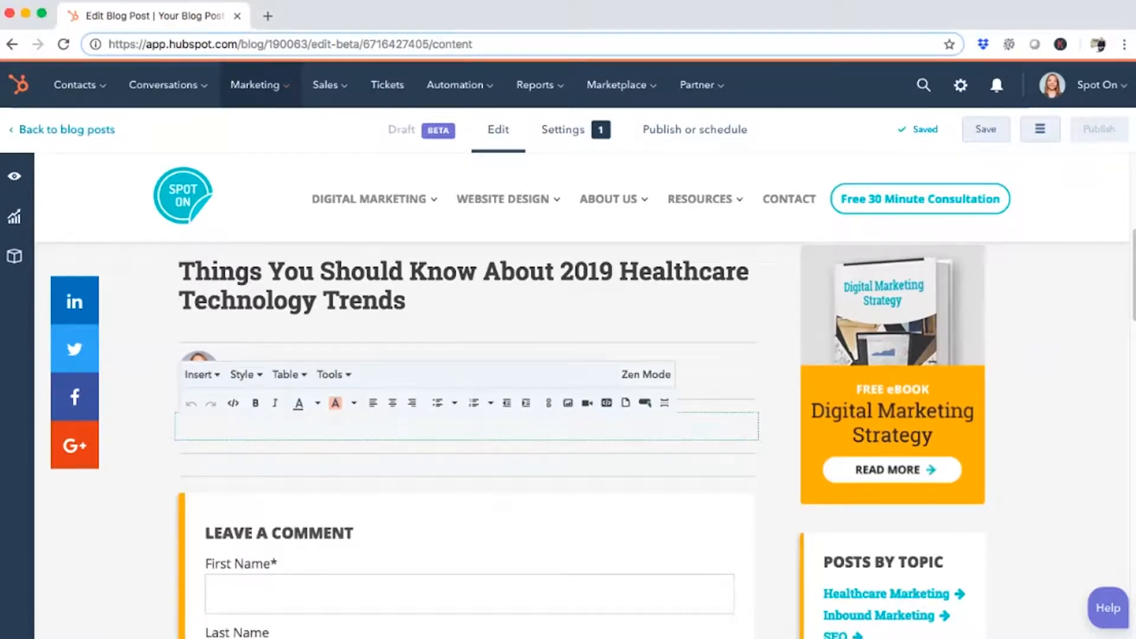
{"action": "key", "text": "ctrl+v"}
{"action": "scroll", "coordinate": [468, 438], "scroll_direction": "down", "scroll_amount": 5}
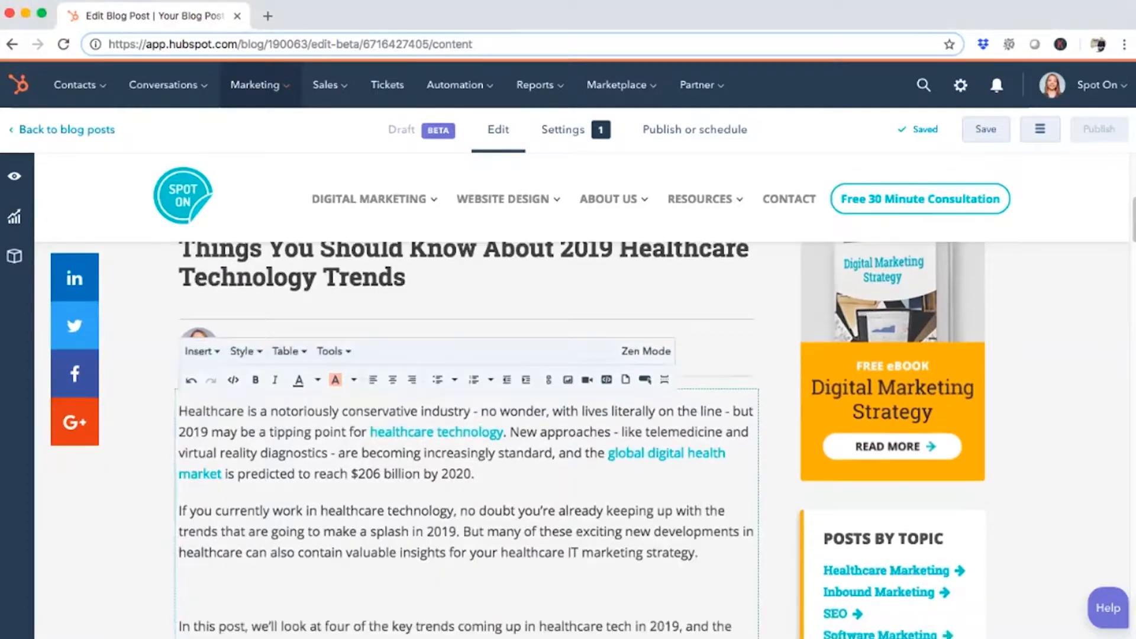
Remove the blank lines before and after the last introductory paragraph, which begins "In this post"
{"action": "left_click", "coordinate": [180, 458]}
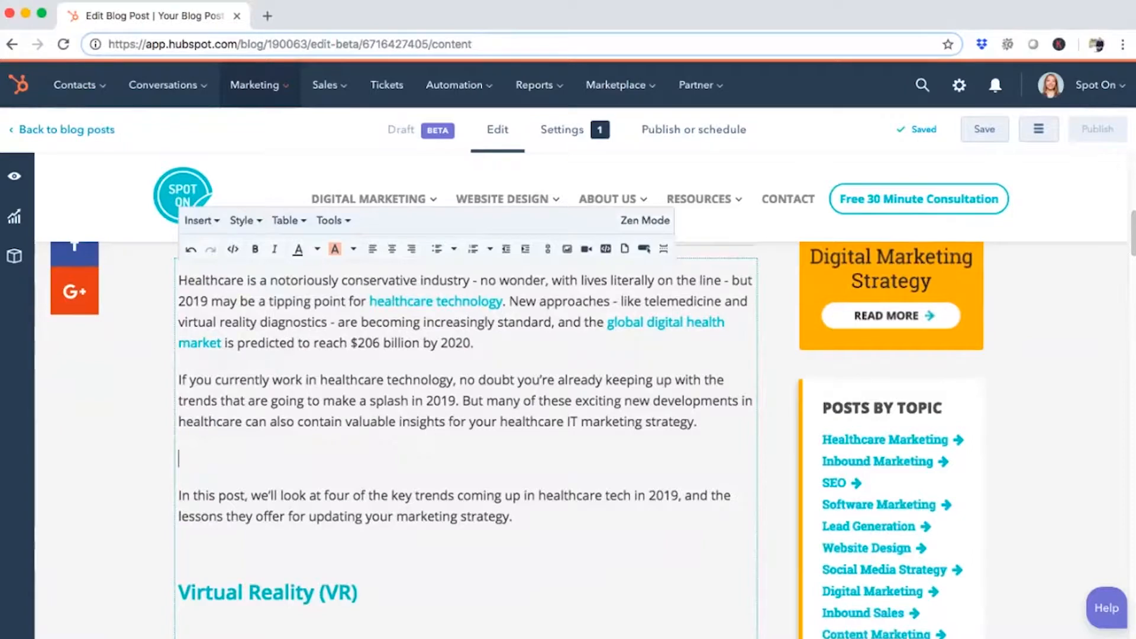
{"action": "key", "text": "BackSpace"}
{"action": "left_click", "coordinate": [180, 516]}
{"action": "key", "text": "BackSpace"}
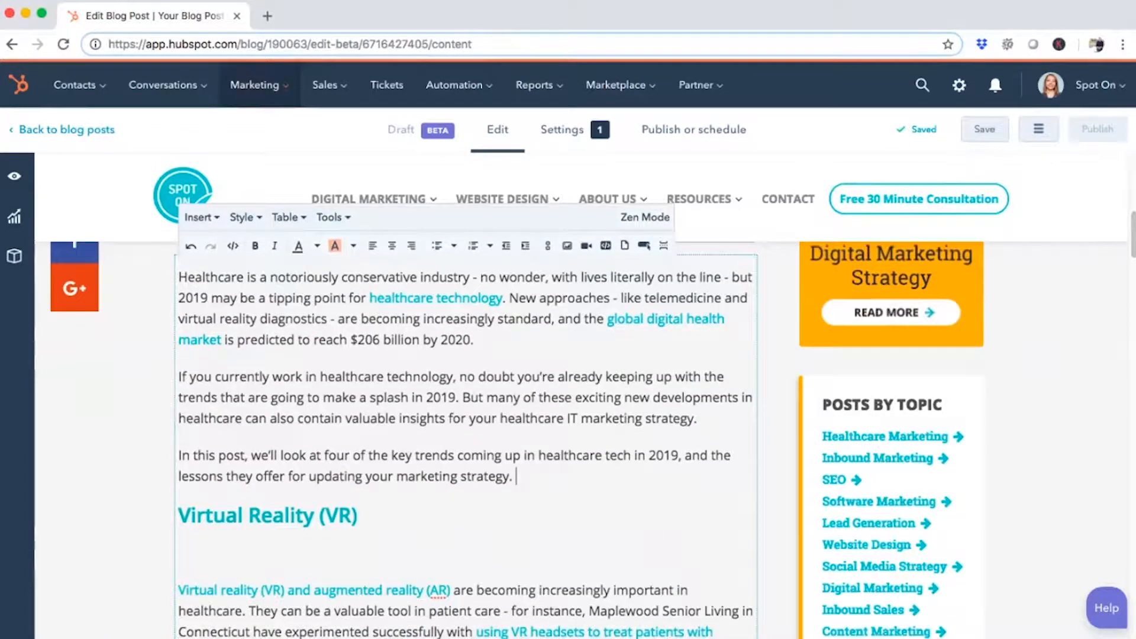
Remove the extra blank lines throughout the Virtual Reality (VR) section, up to the Internet of Medical Things heading
{"action": "scroll", "coordinate": [467, 391], "scroll_direction": "down", "scroll_amount": 4}
{"action": "left_click", "coordinate": [180, 466]}
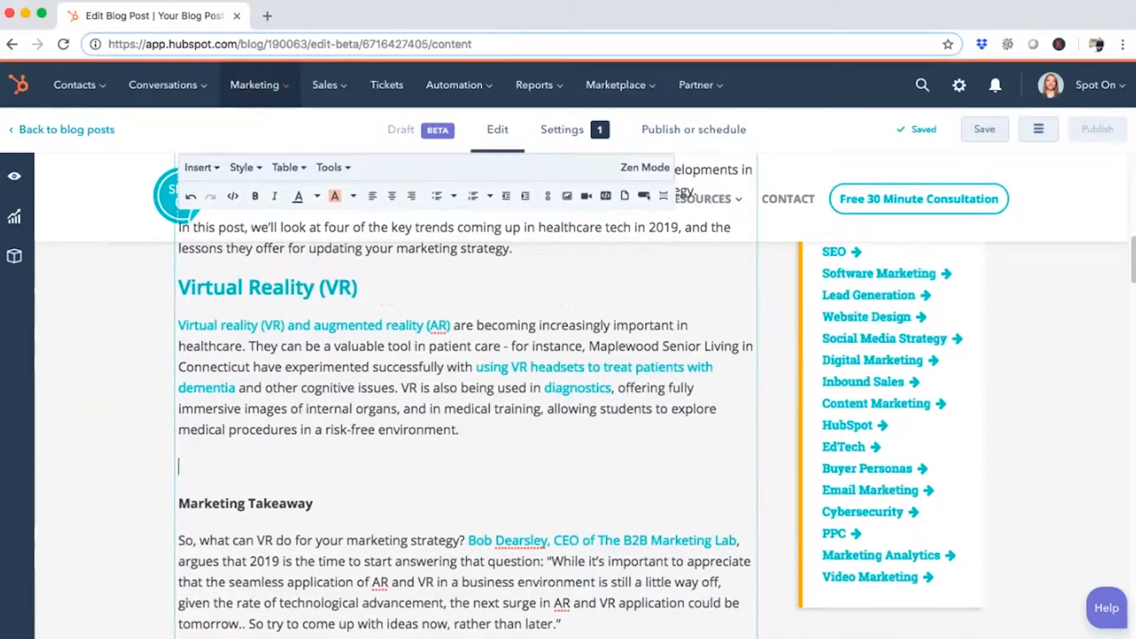
{"action": "key", "text": "BackSpace"}
{"action": "scroll", "coordinate": [467, 391], "scroll_direction": "down", "scroll_amount": 3}
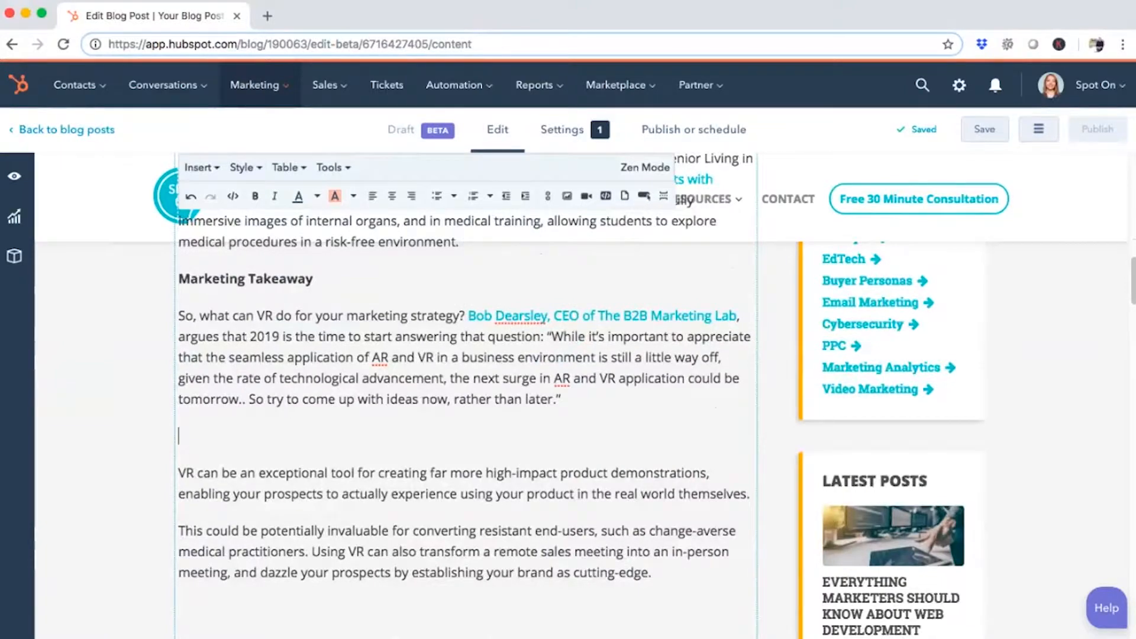
{"action": "key", "text": "BackSpace"}
{"action": "scroll", "coordinate": [468, 391], "scroll_direction": "down", "scroll_amount": 1}
{"action": "left_click", "coordinate": [180, 496]}
{"action": "key", "text": "BackSpace"}
Remove the extra blank lines throughout the Internet of Medical Things (IoMT) section, up to the Telemedical Follow-Ups heading
{"action": "left_click", "coordinate": [183, 536]}
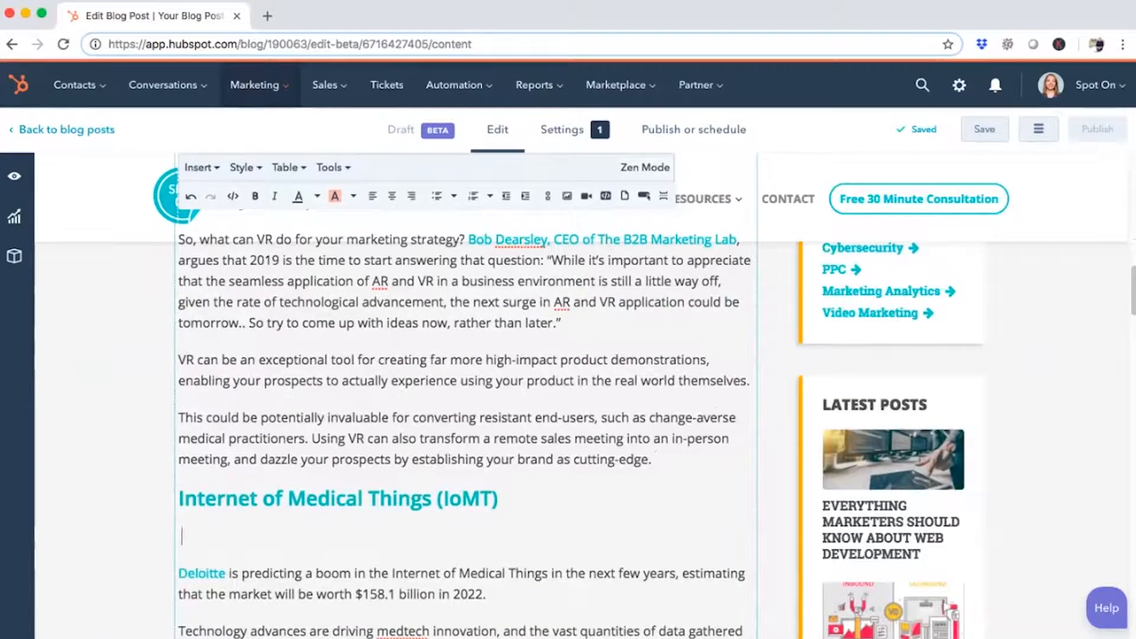
{"action": "key", "text": "BackSpace"}
{"action": "scroll", "coordinate": [468, 390], "scroll_direction": "down", "scroll_amount": 7}
{"action": "left_click", "coordinate": [180, 431]}
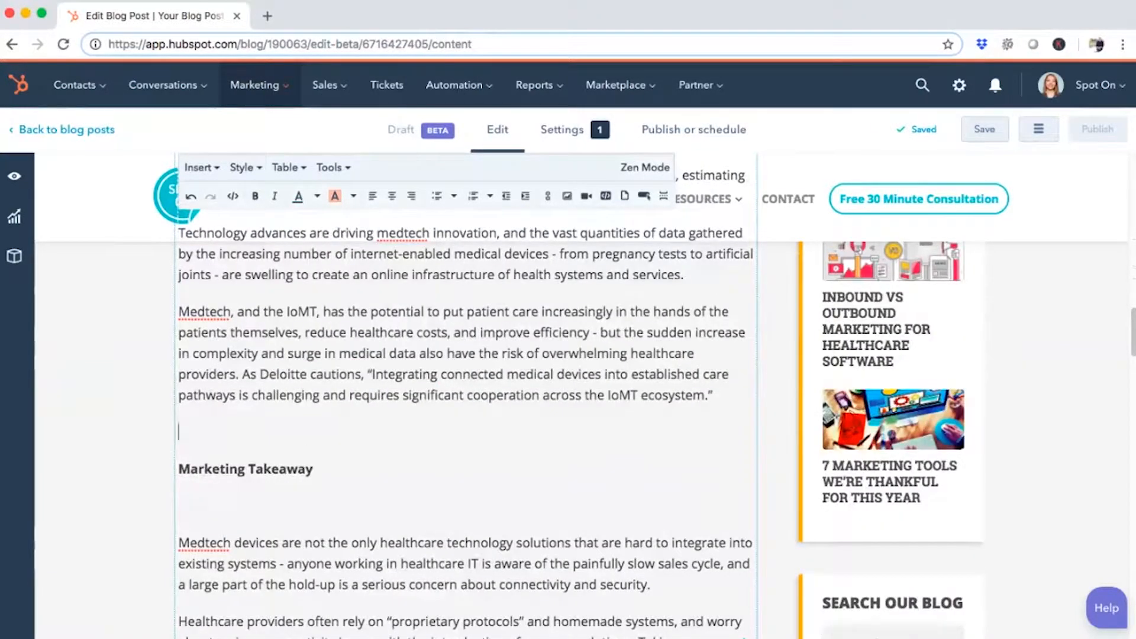
{"action": "key", "text": "BackSpace"}
{"action": "key", "text": "BackSpace"}
{"action": "scroll", "coordinate": [468, 391], "scroll_direction": "down", "scroll_amount": 4}
{"action": "left_click", "coordinate": [182, 451]}
Remove the extra blank lines from the Telemedical Follow-Ups section onward through the rest of the article
{"action": "key", "text": "BackSpace"}
{"action": "left_click", "coordinate": [182, 492]}
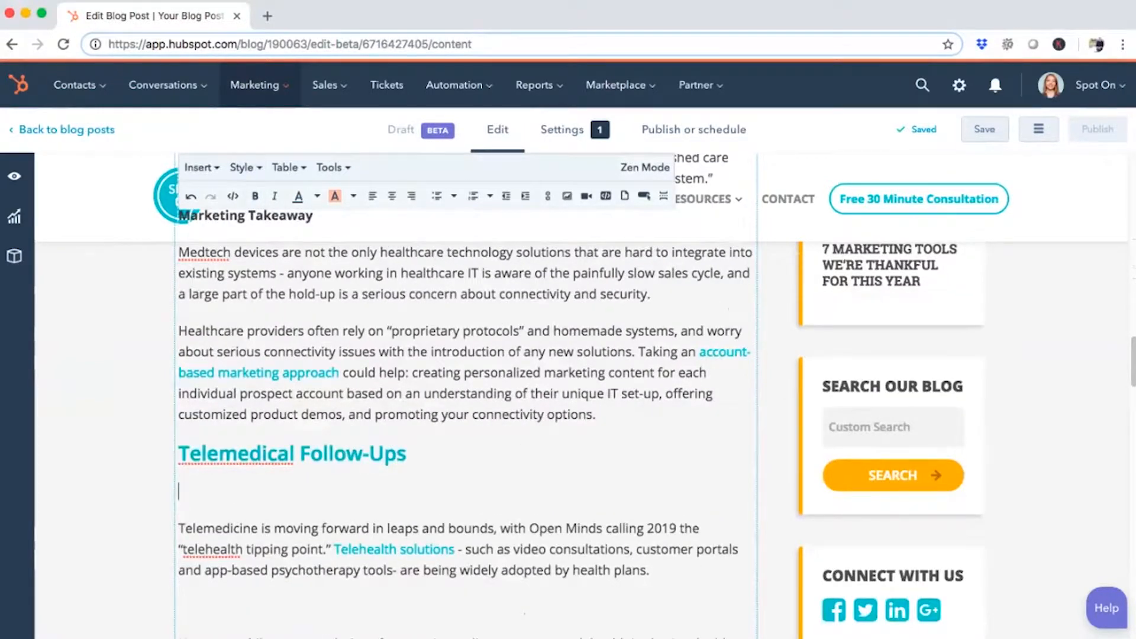
{"action": "key", "text": "BackSpace"}
{"action": "scroll", "coordinate": [467, 390], "scroll_direction": "down", "scroll_amount": 2}
{"action": "left_click", "coordinate": [180, 507]}
{"action": "key", "text": "BackSpace"}
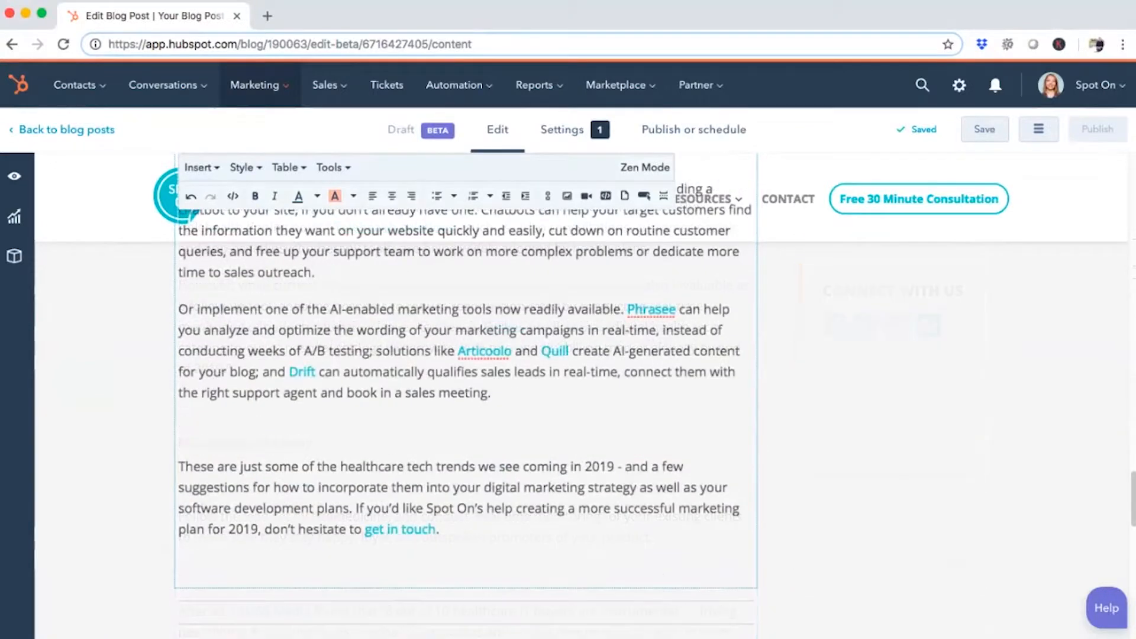
{"action": "left_click", "coordinate": [183, 430]}
{"action": "key", "text": "BackSpace"}
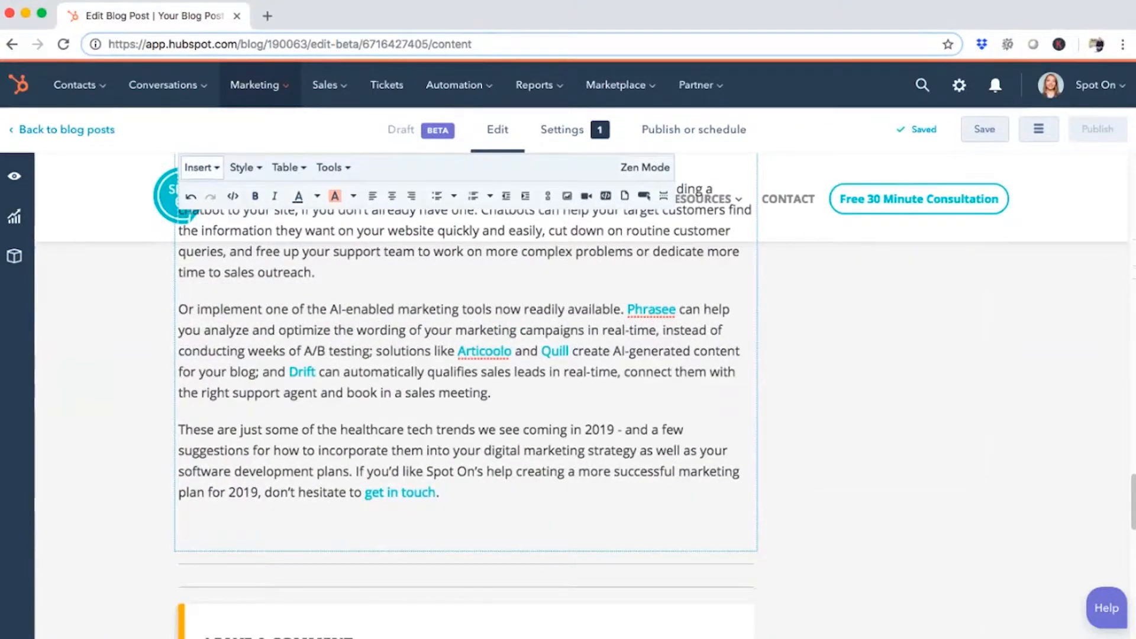
Search the CTAs for "digital marketing" and insert the Digital Marketing Strategy Pillar CTA at the end of the post
{"action": "left_click", "coordinate": [198, 168]}
{"action": "left_click", "coordinate": [241, 311]}
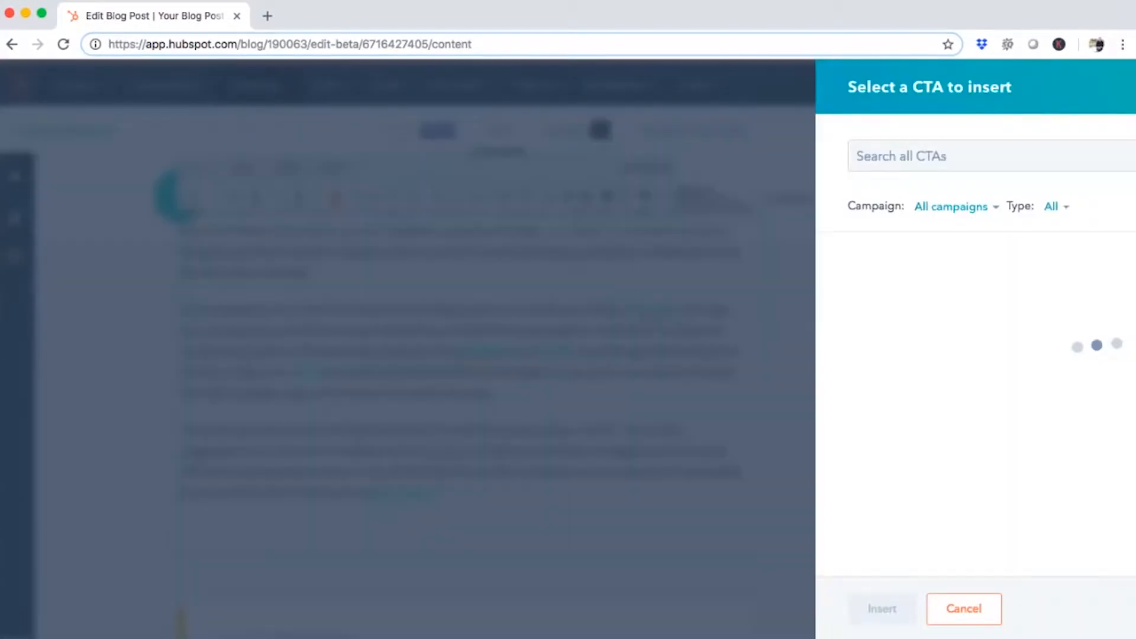
{"action": "left_click", "coordinate": [699, 156]}
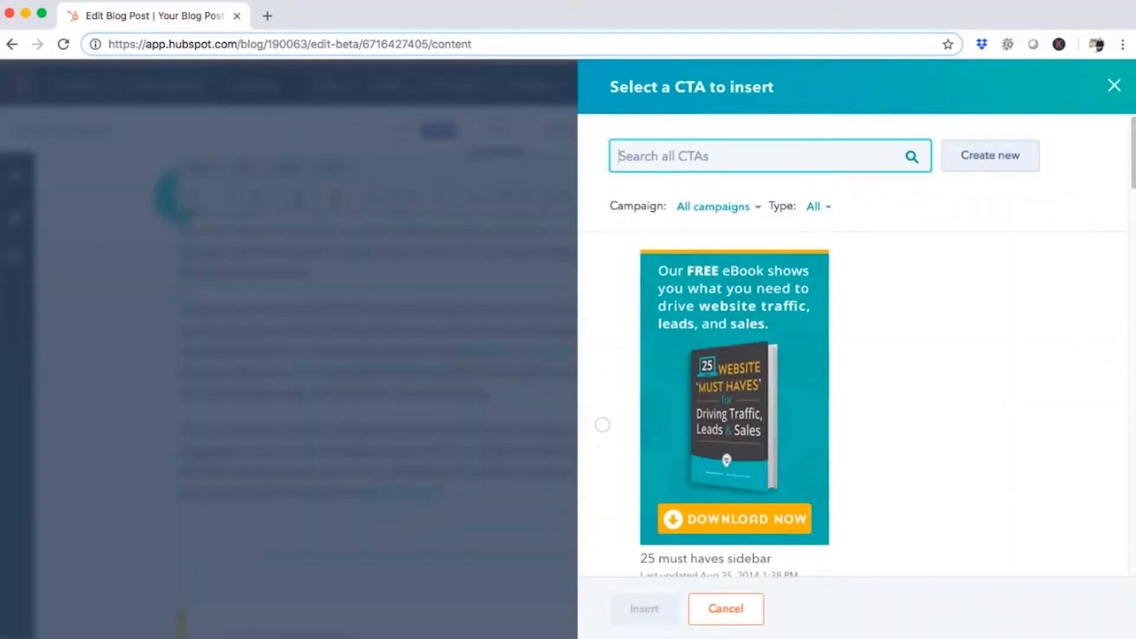
{"action": "type", "text": "digital marketing"}
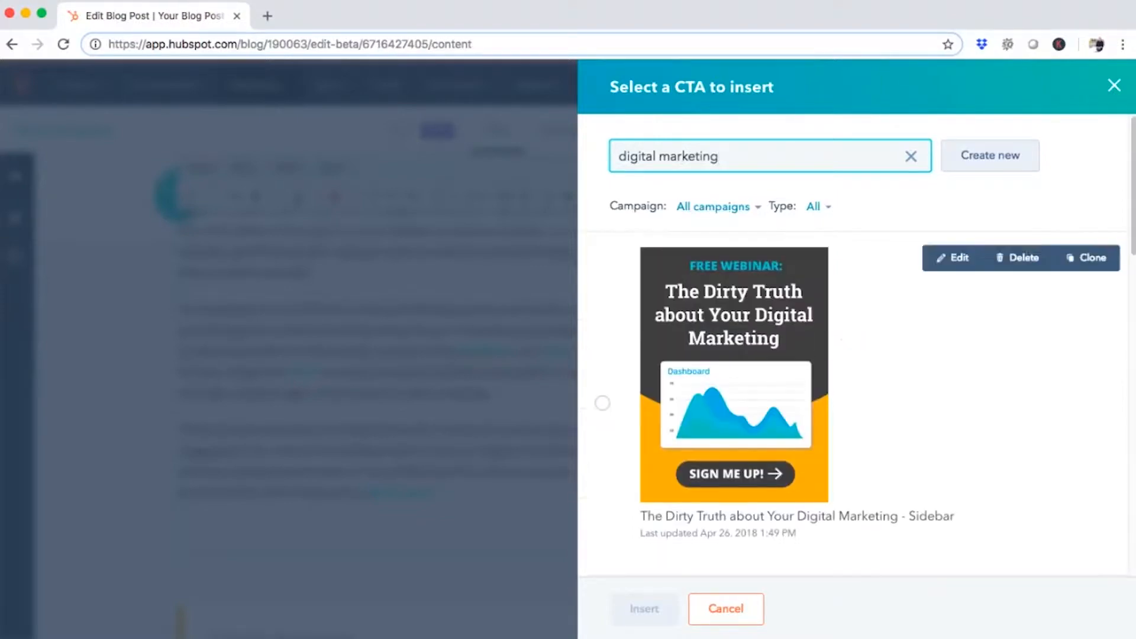
{"action": "scroll", "coordinate": [865, 402], "scroll_direction": "down", "scroll_amount": 2}
{"action": "scroll", "coordinate": [852, 403], "scroll_direction": "down", "scroll_amount": 2}
{"action": "left_click", "coordinate": [603, 469]}
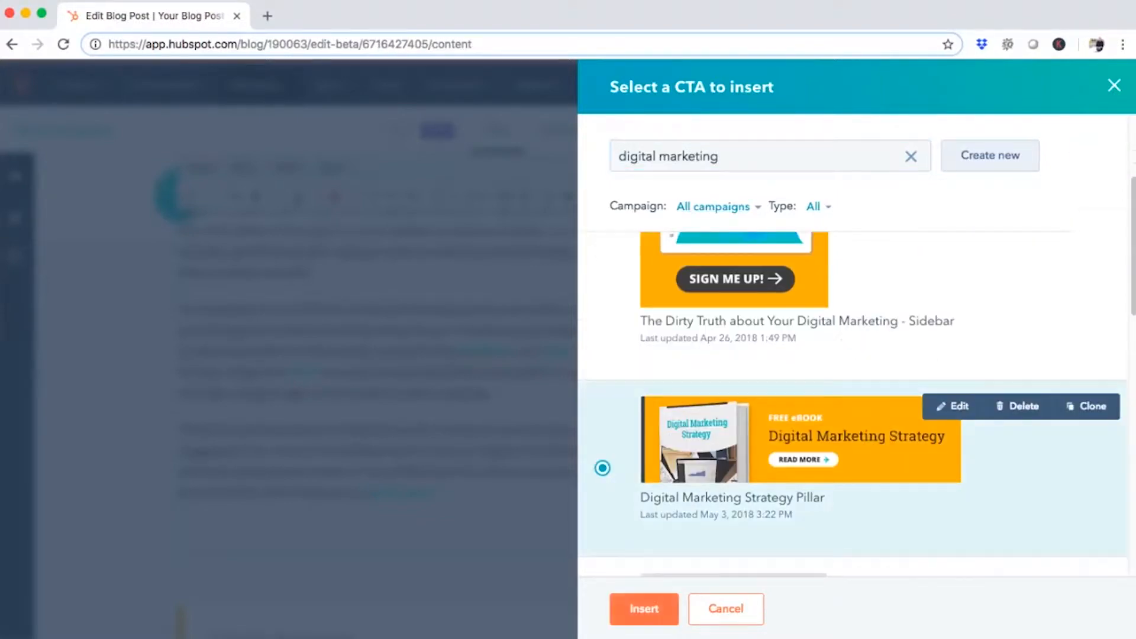
{"action": "left_click", "coordinate": [644, 609]}
Set the "healthcare technology" link in the first paragraph to open in a new window and save the link
{"action": "scroll", "coordinate": [485, 453], "scroll_direction": "up", "scroll_amount": 2}
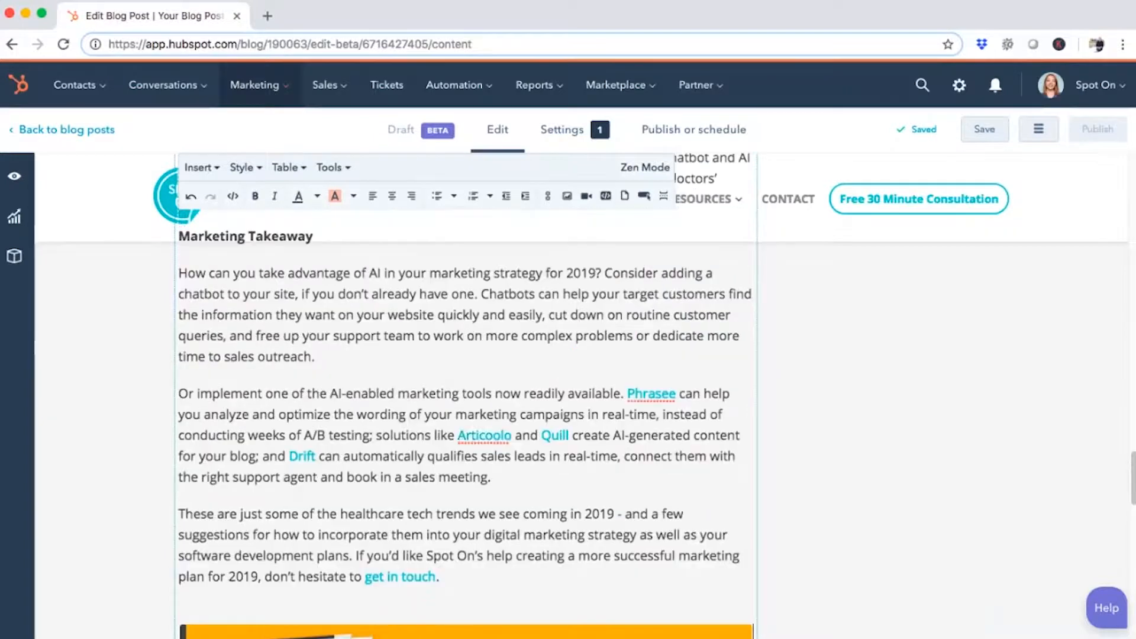
{"action": "scroll", "coordinate": [485, 453], "scroll_direction": "up", "scroll_amount": 10}
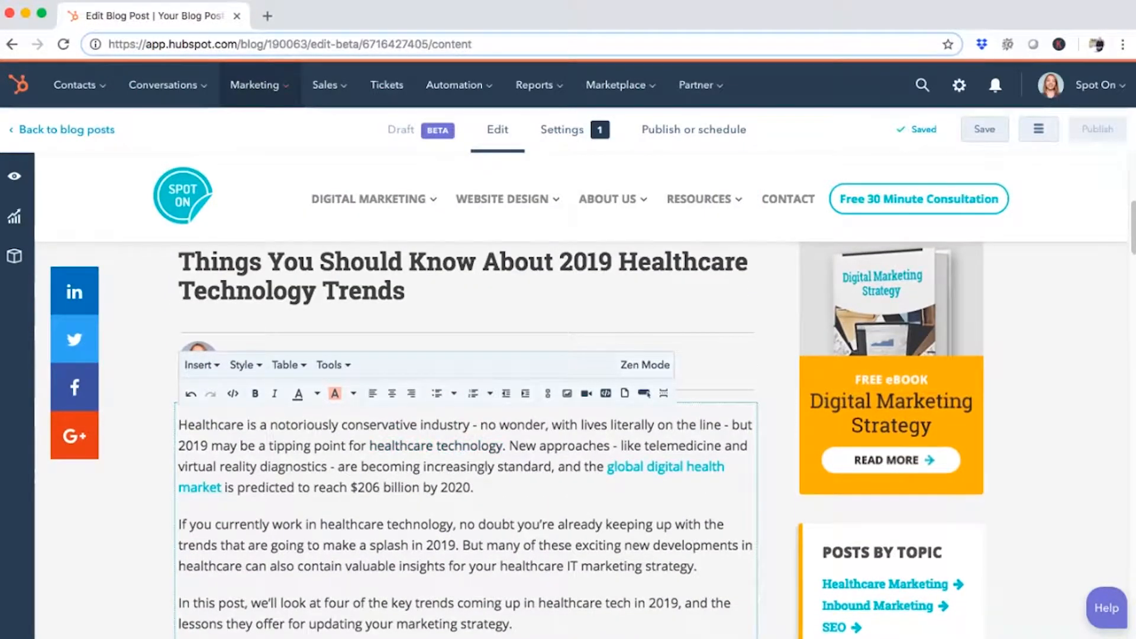
{"action": "left_click", "coordinate": [425, 446]}
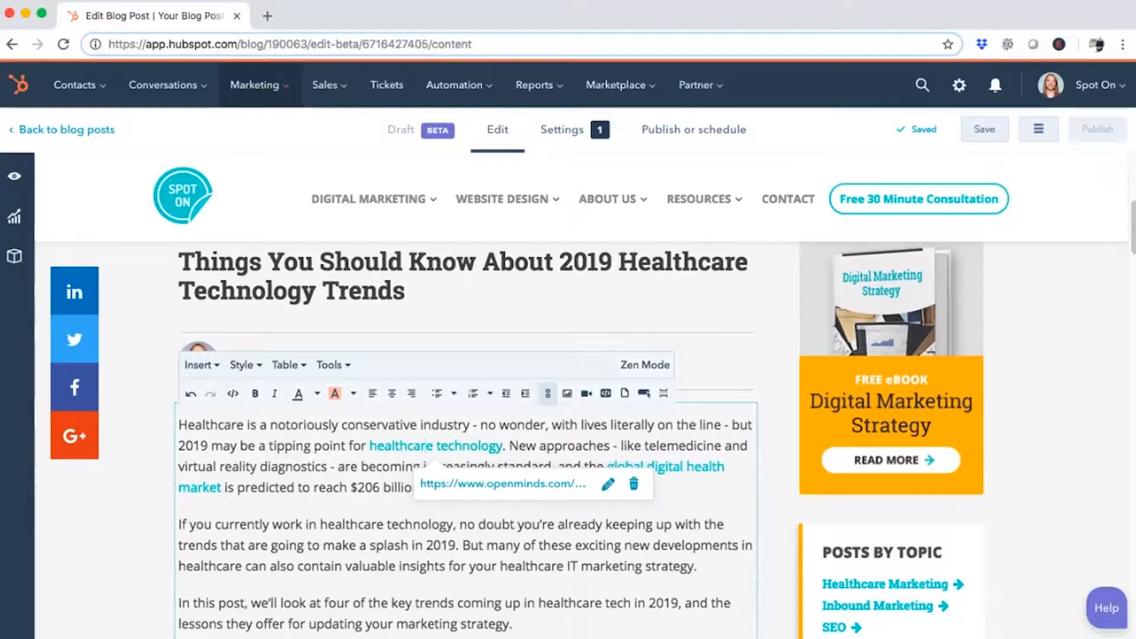
{"action": "left_click", "coordinate": [608, 484]}
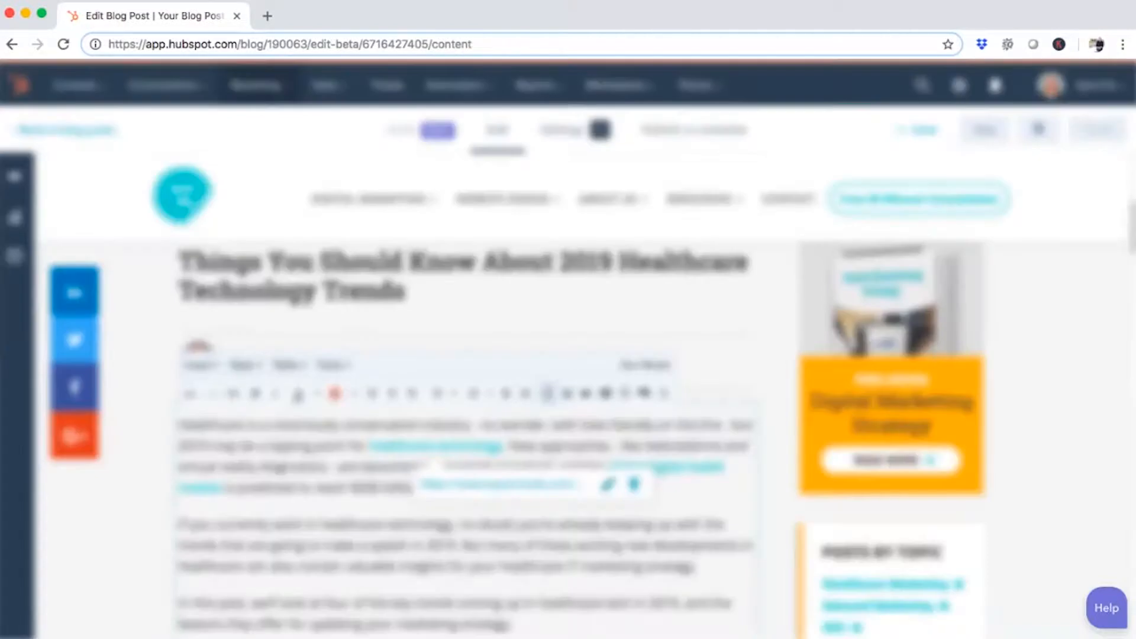
{"action": "left_click", "coordinate": [427, 287]}
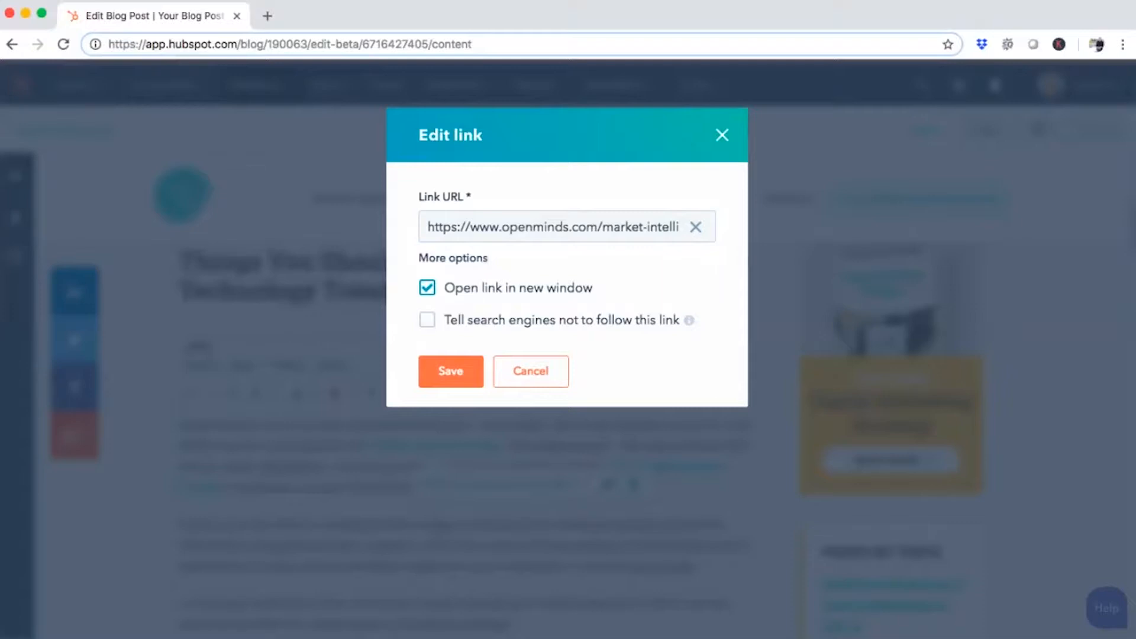
{"action": "left_click", "coordinate": [428, 320]}
{"action": "mouse_move", "coordinate": [689, 320]}
{"action": "left_click", "coordinate": [428, 320]}
{"action": "left_click", "coordinate": [450, 372]}
{"action": "left_click", "coordinate": [681, 488]}
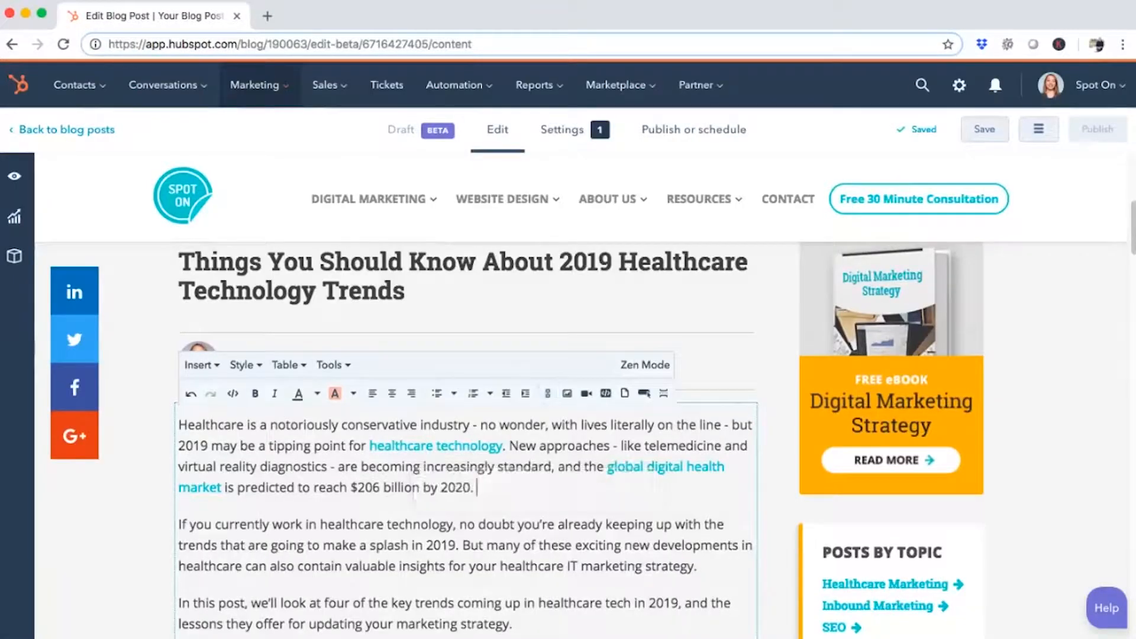
Apply the Heading 2 format to the "Virtual Reality (VR)" heading
{"action": "scroll", "coordinate": [680, 488], "scroll_direction": "down", "scroll_amount": 4}
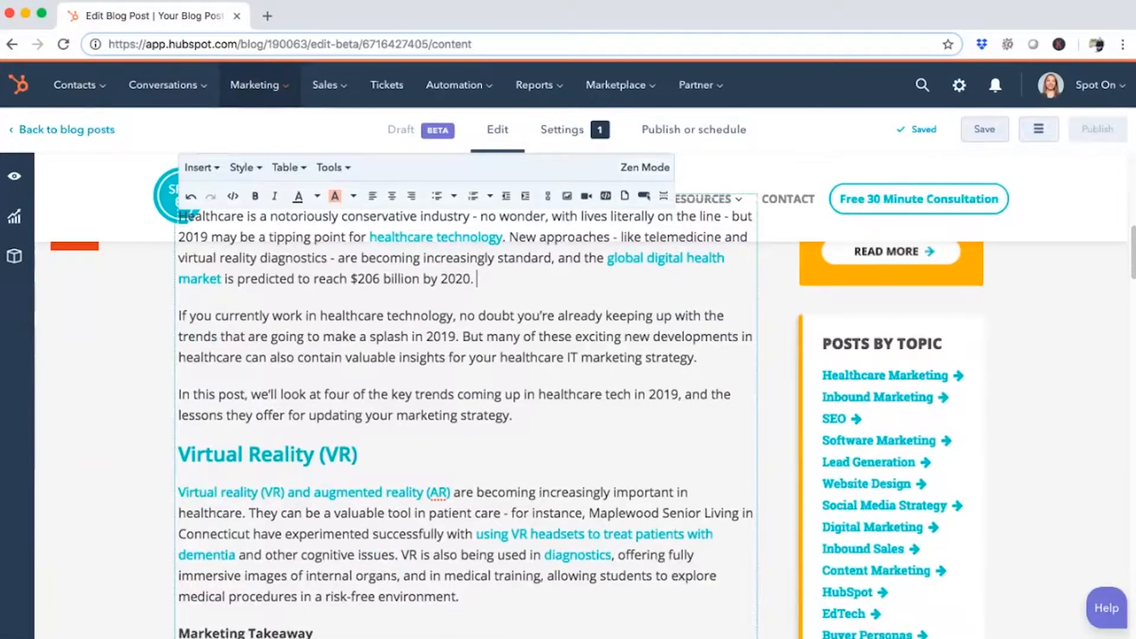
{"action": "left_click", "coordinate": [315, 535]}
{"action": "left_click", "coordinate": [462, 596]}
{"action": "left_click", "coordinate": [273, 455]}
{"action": "left_click", "coordinate": [358, 455]}
{"action": "left_click_drag", "start_coordinate": [358, 455], "coordinate": [177, 455]}
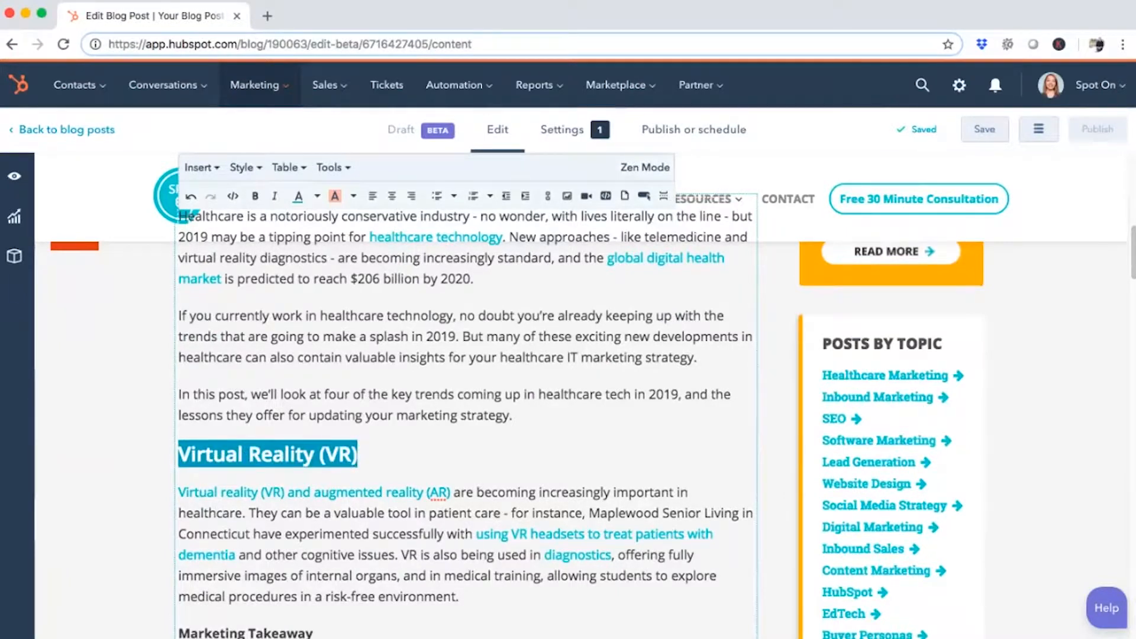
{"action": "left_click", "coordinate": [244, 167]}
{"action": "mouse_move", "coordinate": [274, 195]}
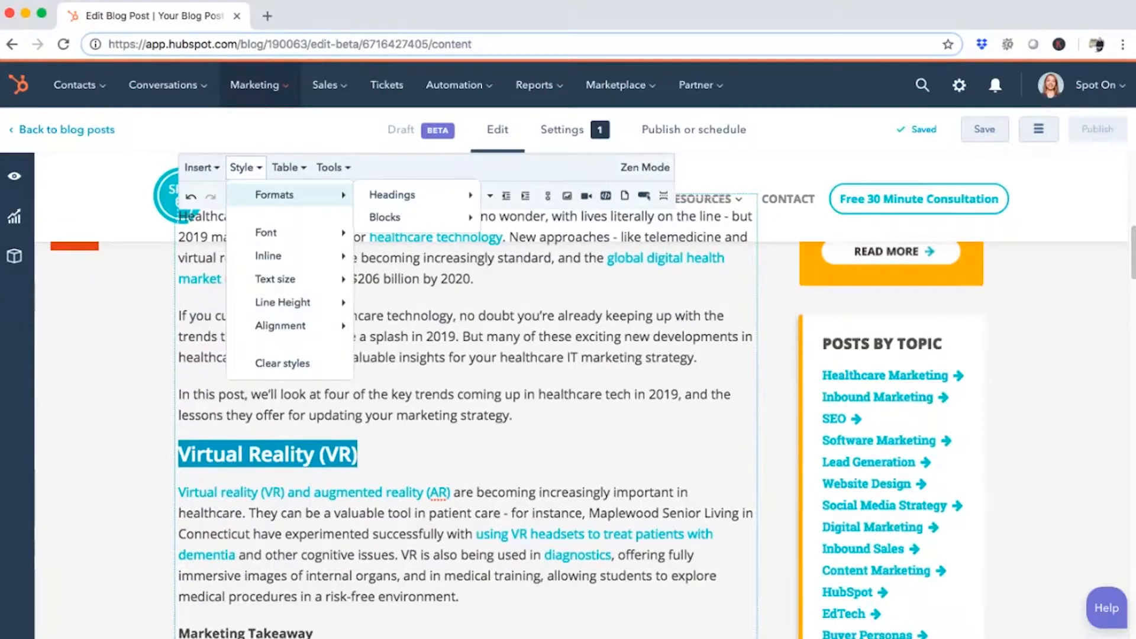
{"action": "mouse_move", "coordinate": [392, 194]}
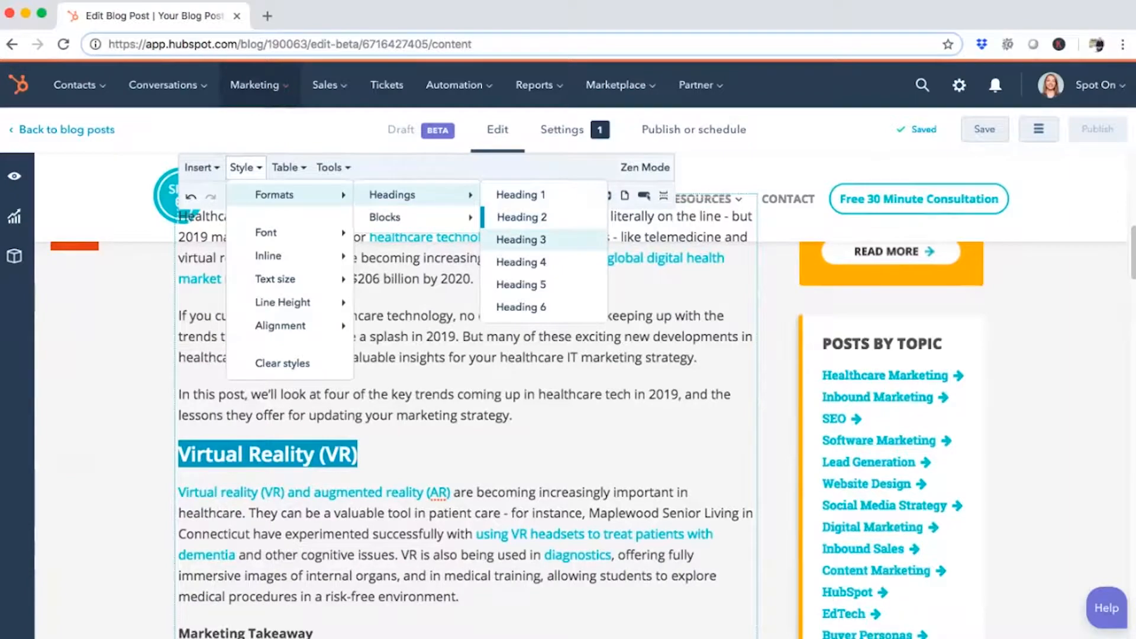
{"action": "left_click", "coordinate": [522, 216]}
Insert a read more separator after the post's first paragraph
{"action": "scroll", "coordinate": [462, 415], "scroll_direction": "down", "scroll_amount": 4}
{"action": "scroll", "coordinate": [462, 414], "scroll_direction": "down", "scroll_amount": 20}
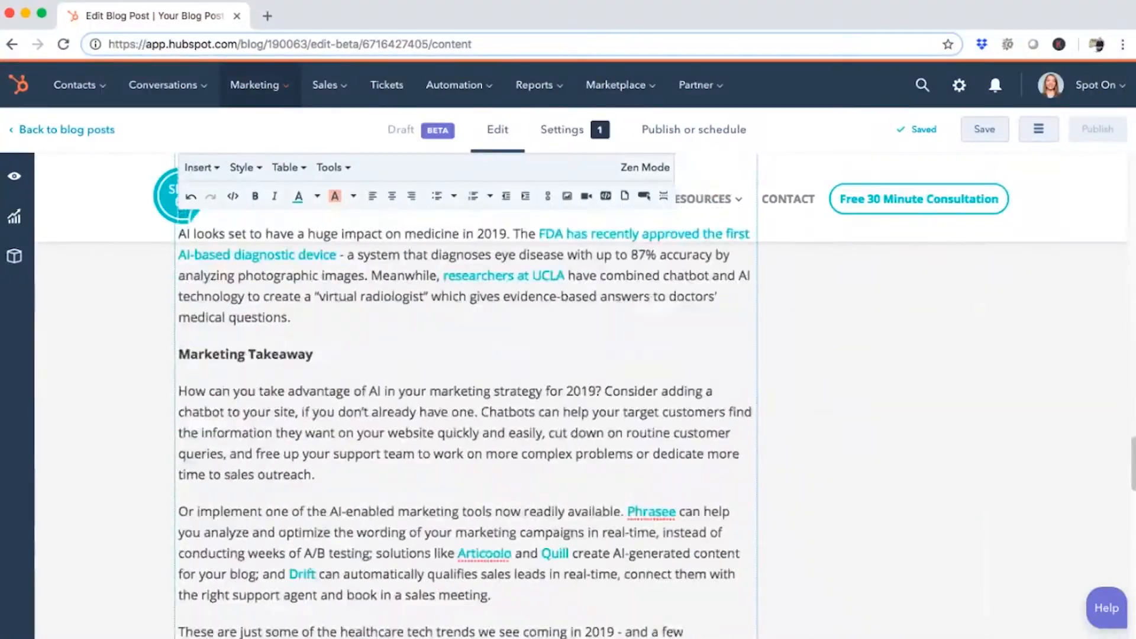
{"action": "scroll", "coordinate": [462, 414], "scroll_direction": "up", "scroll_amount": 20}
{"action": "scroll", "coordinate": [462, 415], "scroll_direction": "down", "scroll_amount": 5}
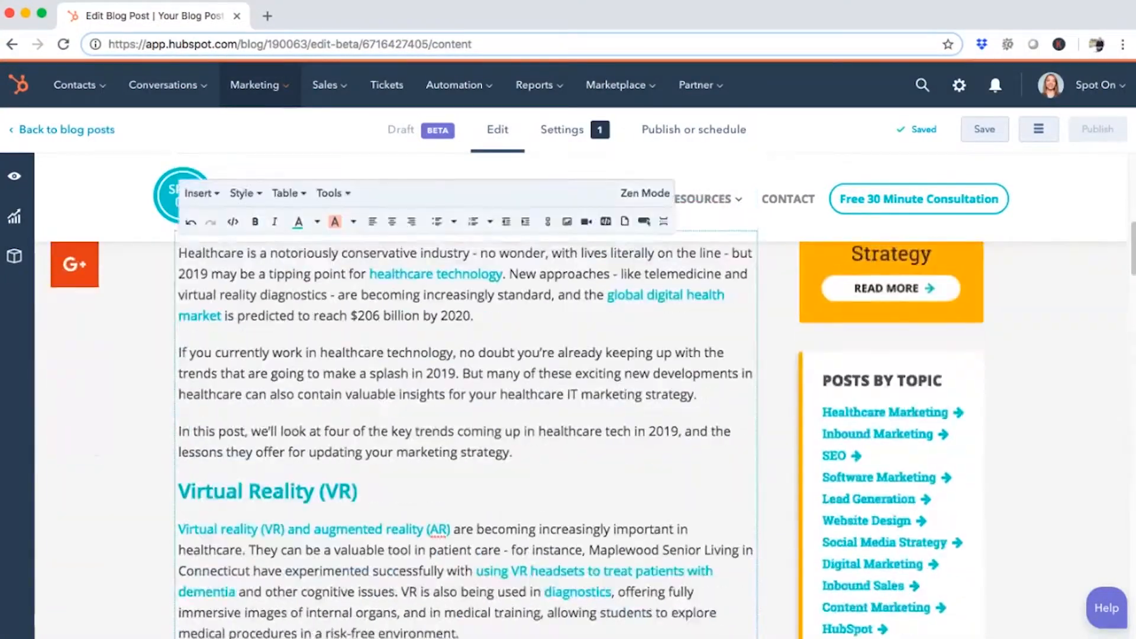
{"action": "left_click", "coordinate": [199, 185]}
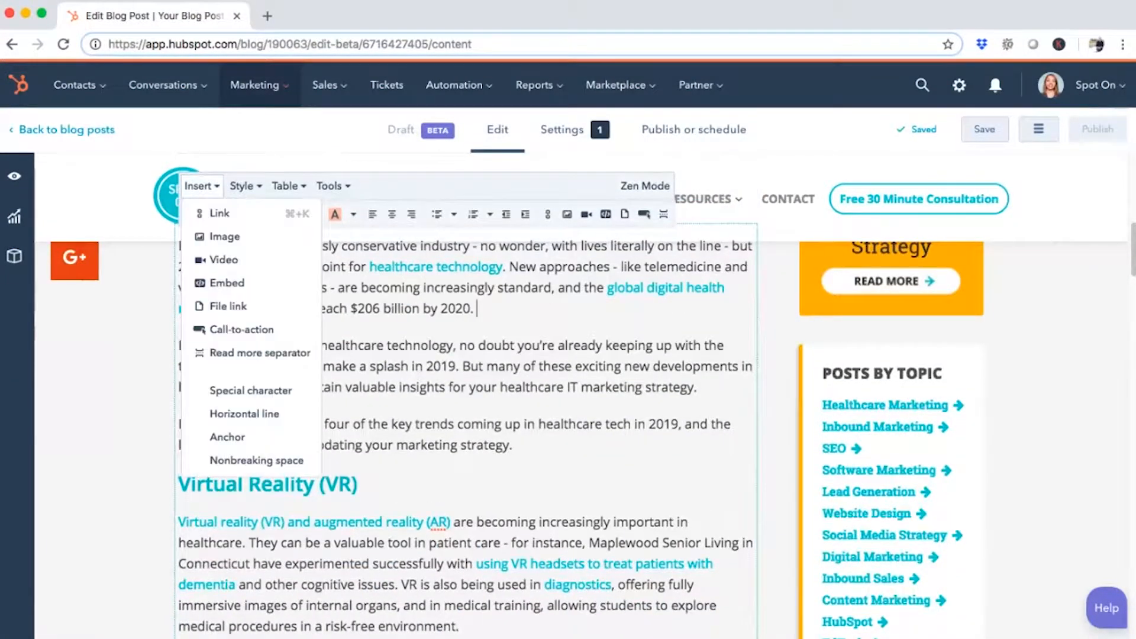
{"action": "left_click", "coordinate": [261, 353]}
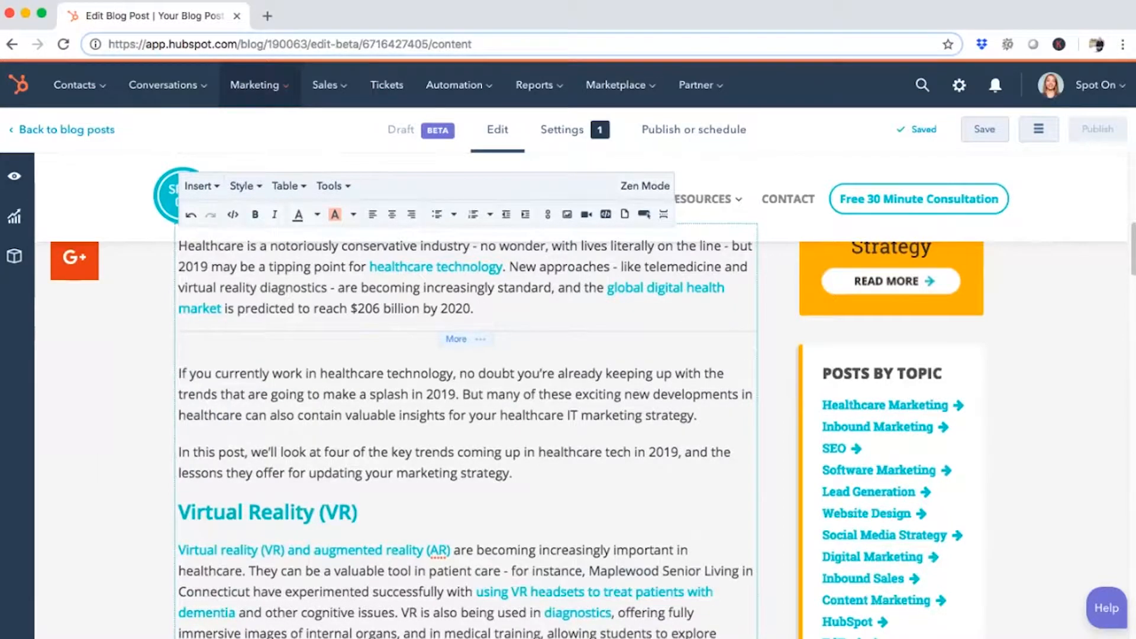
Add a line after the second paragraph and insert the doctor-with-tablet image there, searching the images for "healthcare tech"
{"action": "left_click", "coordinate": [698, 416]}
{"action": "key", "text": "Return"}
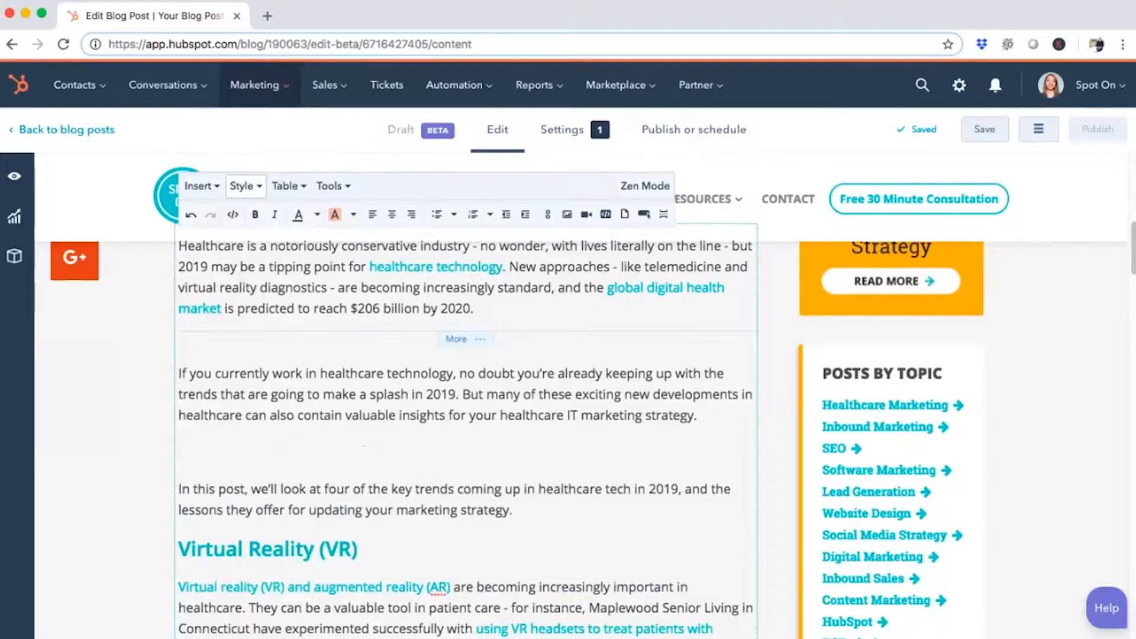
{"action": "left_click", "coordinate": [198, 186]}
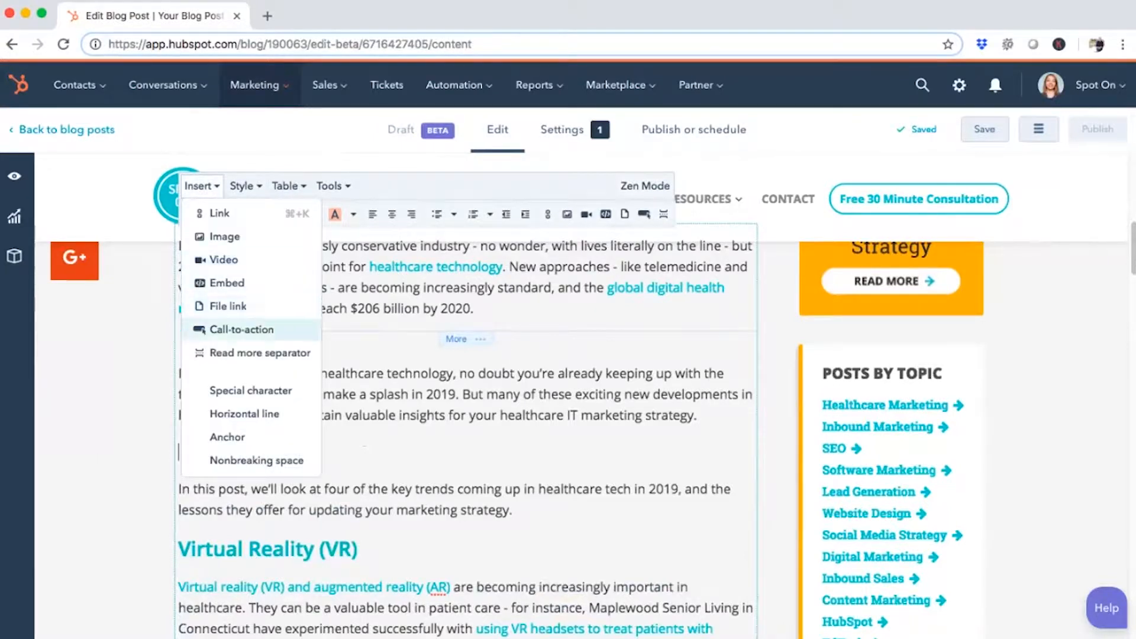
{"action": "left_click", "coordinate": [224, 236]}
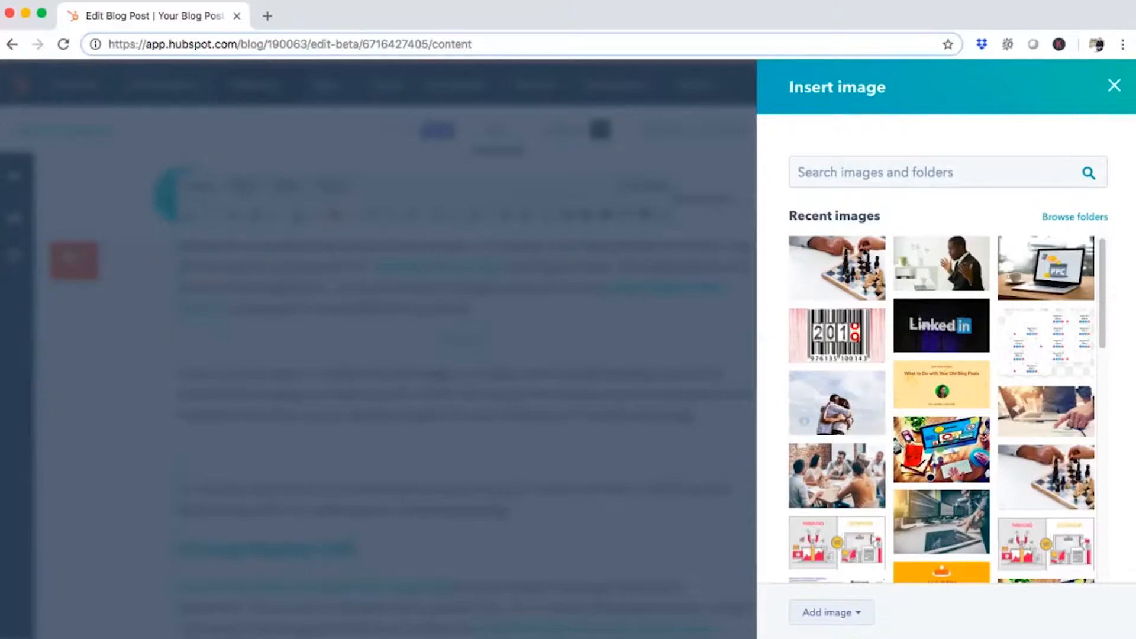
{"action": "left_click", "coordinate": [832, 613]}
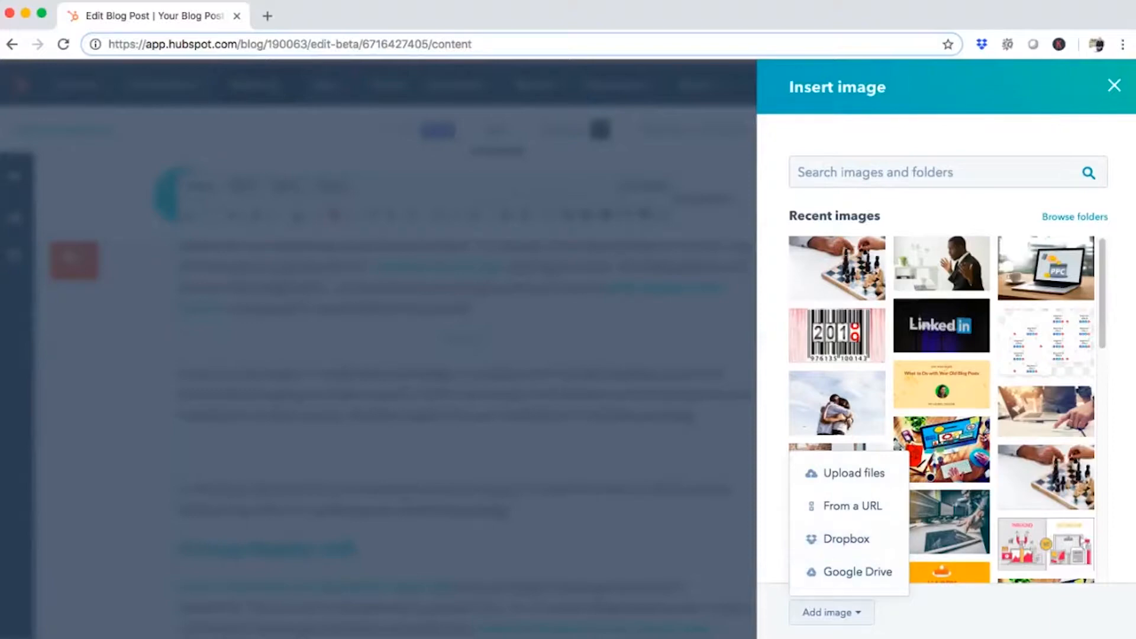
{"action": "left_click", "coordinate": [831, 613]}
{"action": "left_click", "coordinate": [935, 172]}
{"action": "type", "text": "healthcare"}
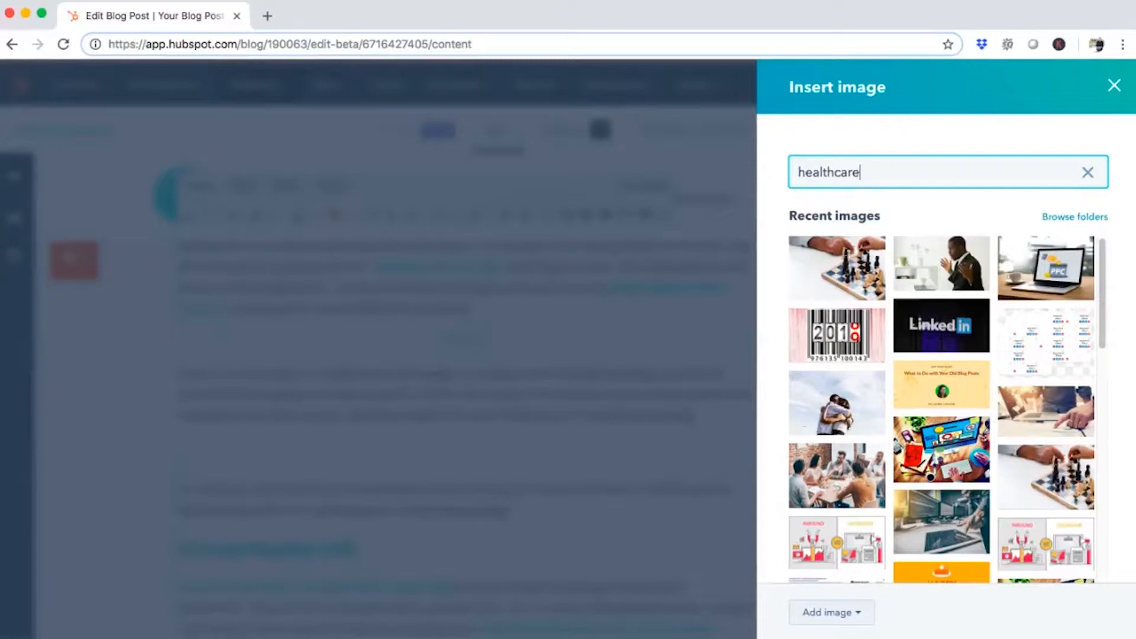
{"action": "type", "text": " tech"}
{"action": "left_click", "coordinate": [804, 360]}
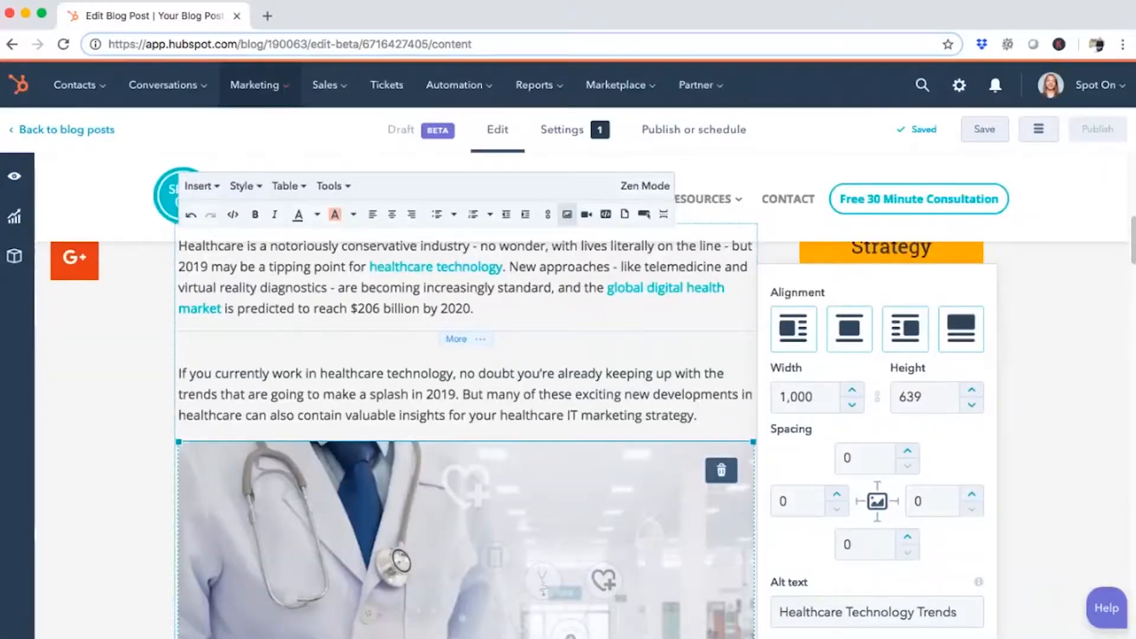
Set the width of the inserted doctor image to 728
{"action": "left_click", "coordinate": [698, 415]}
{"action": "left_click", "coordinate": [466, 540]}
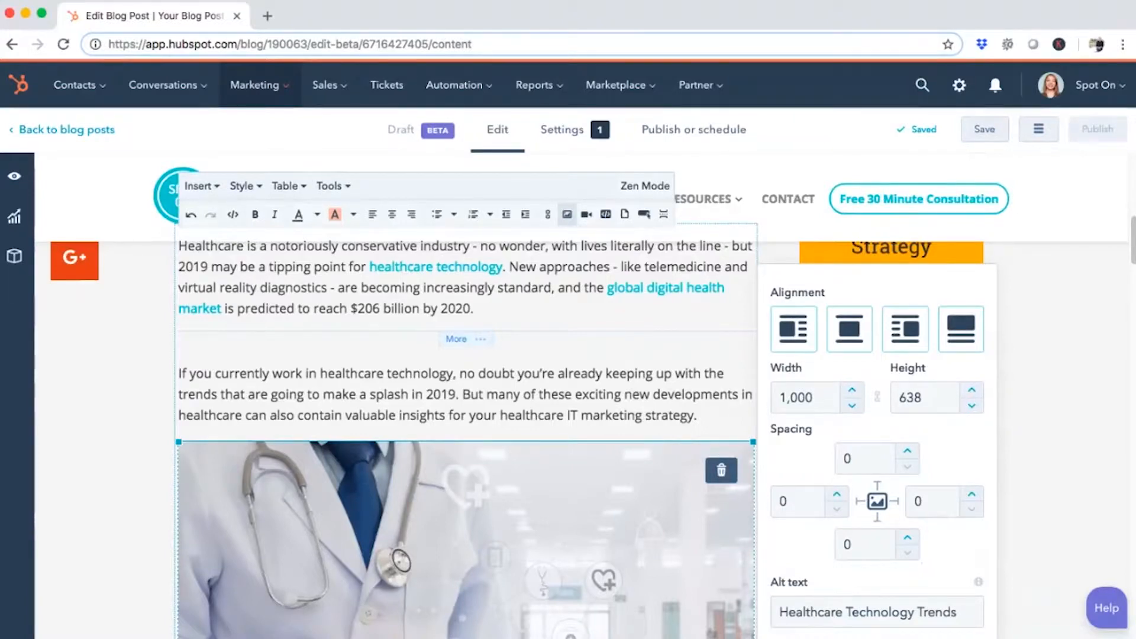
{"action": "left_click", "coordinate": [815, 397]}
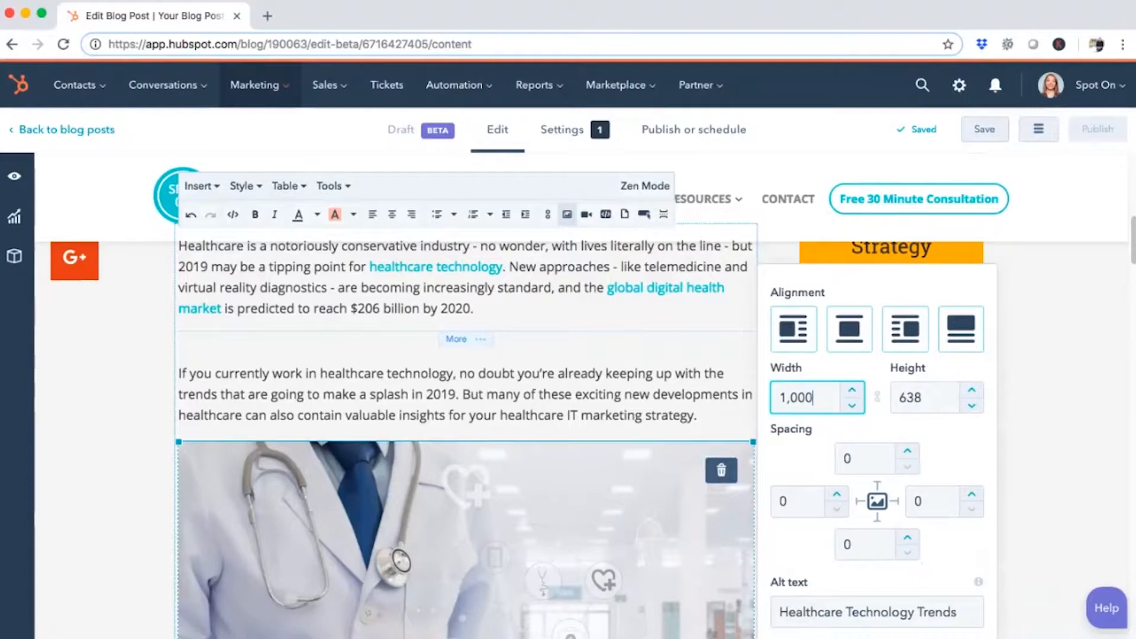
{"action": "key", "text": "super+a"}
{"action": "type", "text": "728"}
{"action": "key", "text": "Return"}
{"action": "left_click", "coordinate": [699, 416]}
{"action": "left_click", "coordinate": [467, 540]}
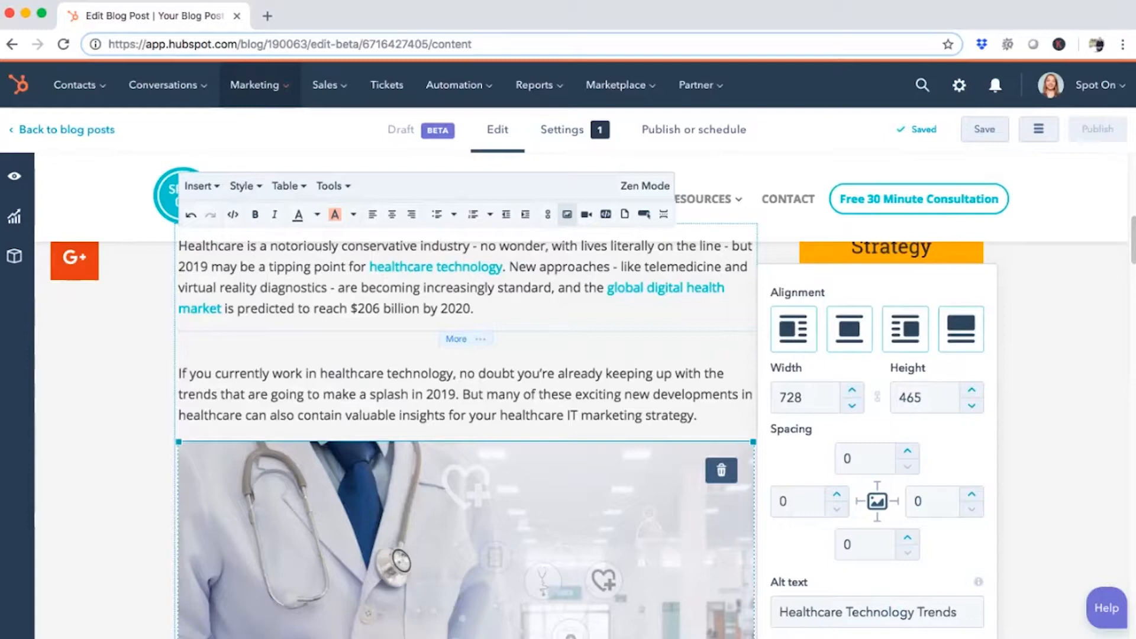
Try aligning the doctor image right with text wrapping around it and a left spacing of 10
{"action": "left_click", "coordinate": [906, 329]}
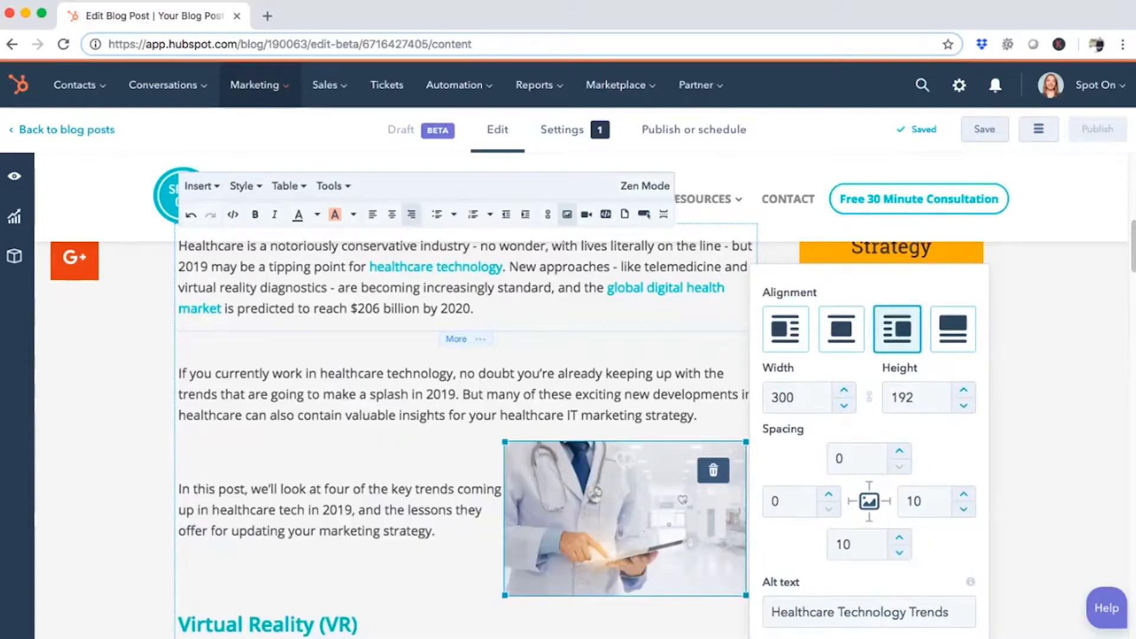
{"action": "left_click", "coordinate": [450, 532]}
{"action": "left_click", "coordinate": [625, 519]}
{"action": "left_click", "coordinate": [773, 501]}
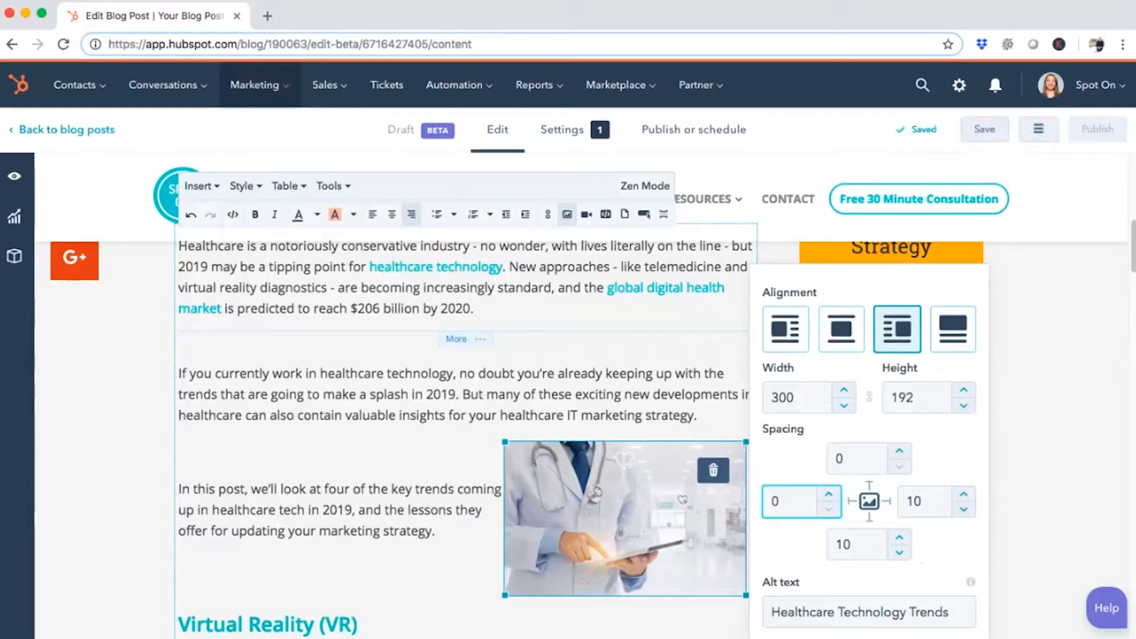
{"action": "type", "text": "1"}
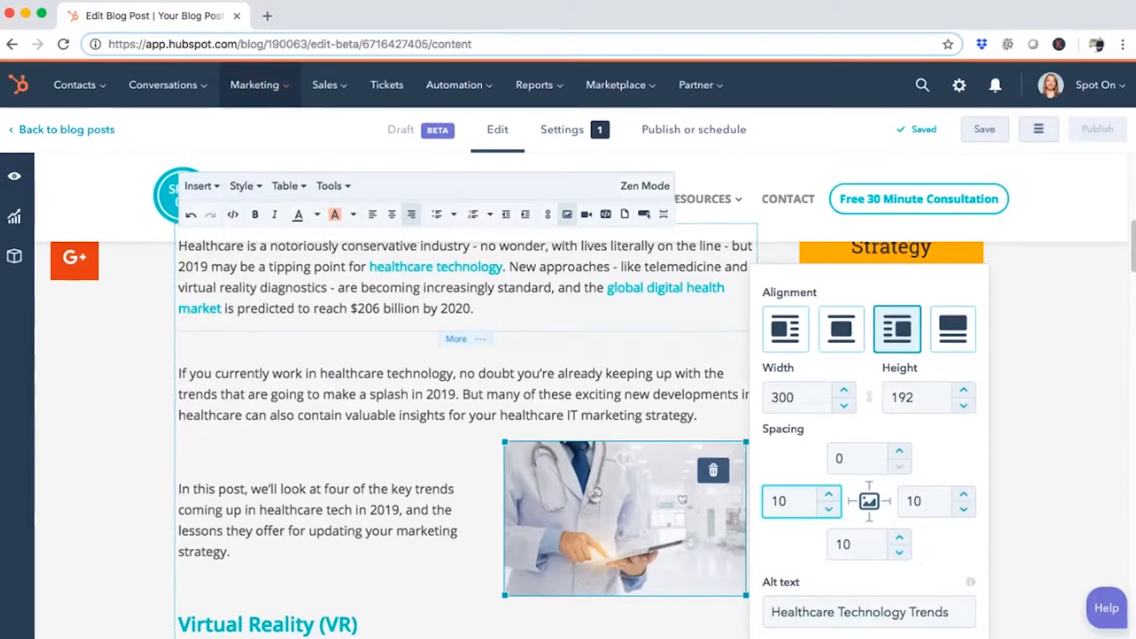
{"action": "key", "text": "BackSpace"}
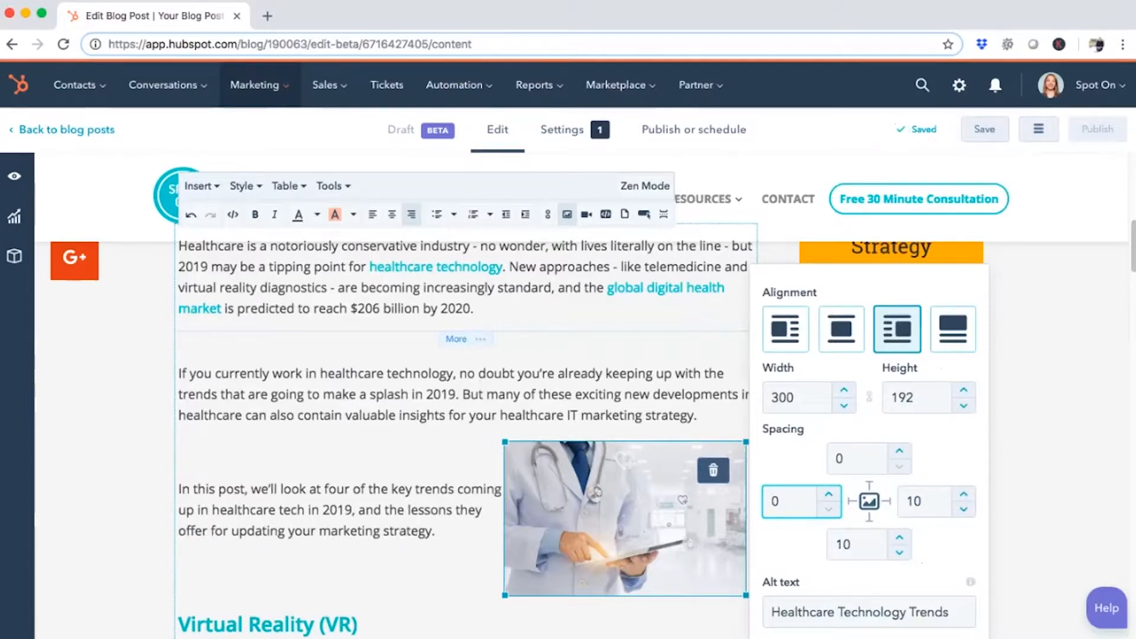
Undo the doctor image's right alignment and spacing changes
{"action": "left_click", "coordinate": [698, 416]}
{"action": "key", "text": "super+z"}
{"action": "key", "text": "super+z"}
{"action": "key", "text": "super+z"}
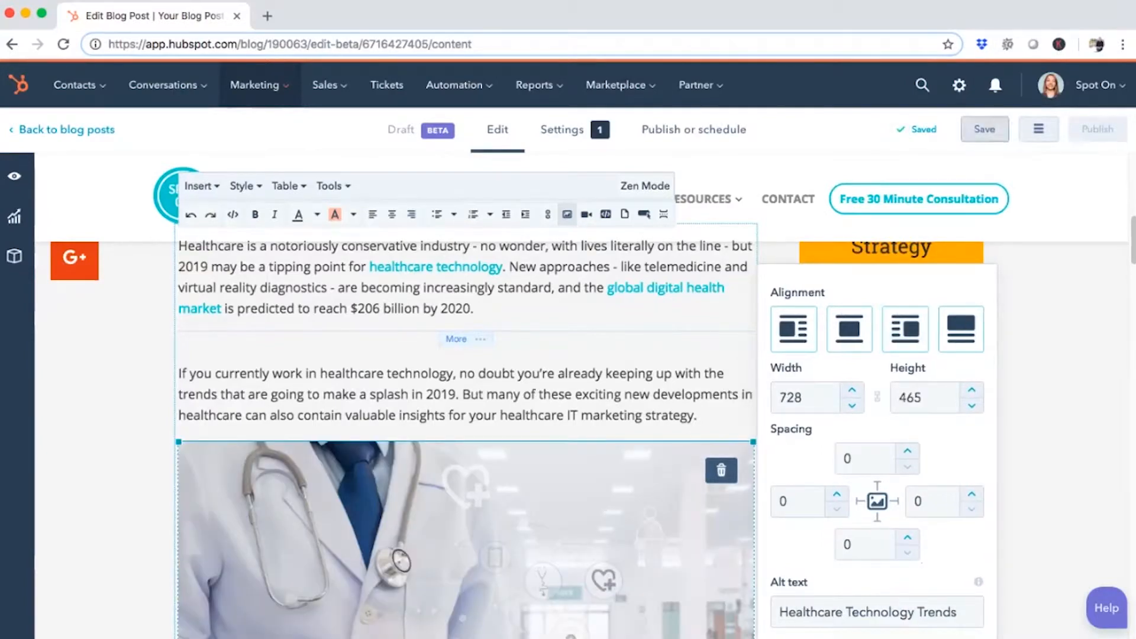
Review the alt text of the doctor image and close its image options
{"action": "scroll", "coordinate": [466, 471], "scroll_direction": "up", "scroll_amount": 6}
{"action": "scroll", "coordinate": [466, 471], "scroll_direction": "down", "scroll_amount": 6}
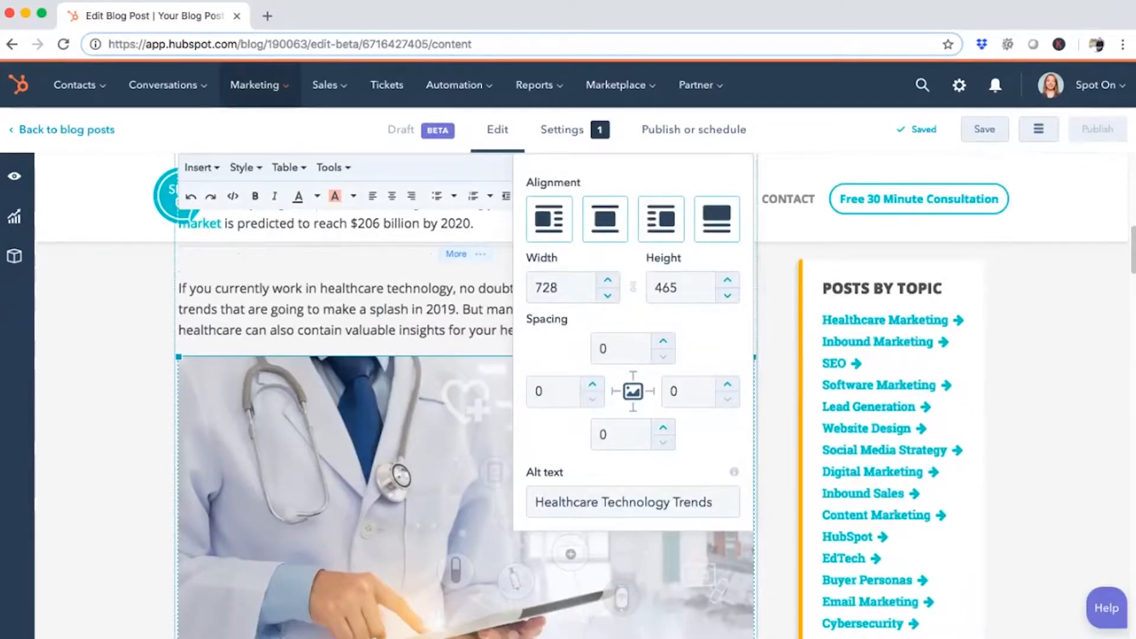
{"action": "left_click", "coordinate": [713, 502]}
{"action": "left_click_drag", "start_coordinate": [713, 502], "coordinate": [535, 502]}
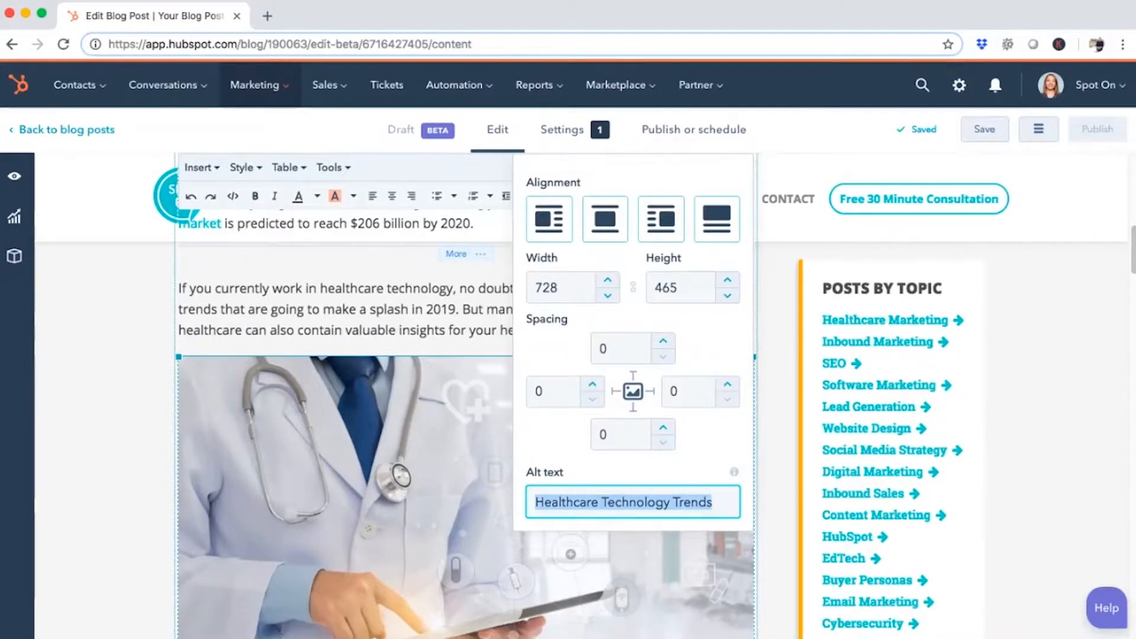
{"action": "left_click", "coordinate": [707, 502]}
{"action": "left_click", "coordinate": [713, 502]}
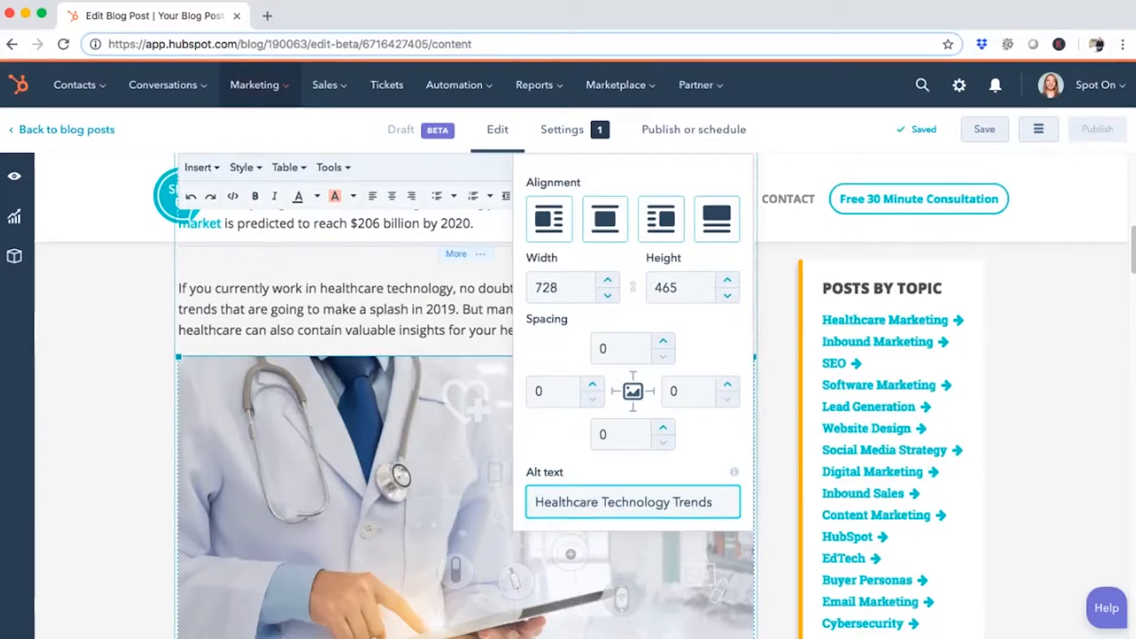
{"action": "key", "text": "Return"}
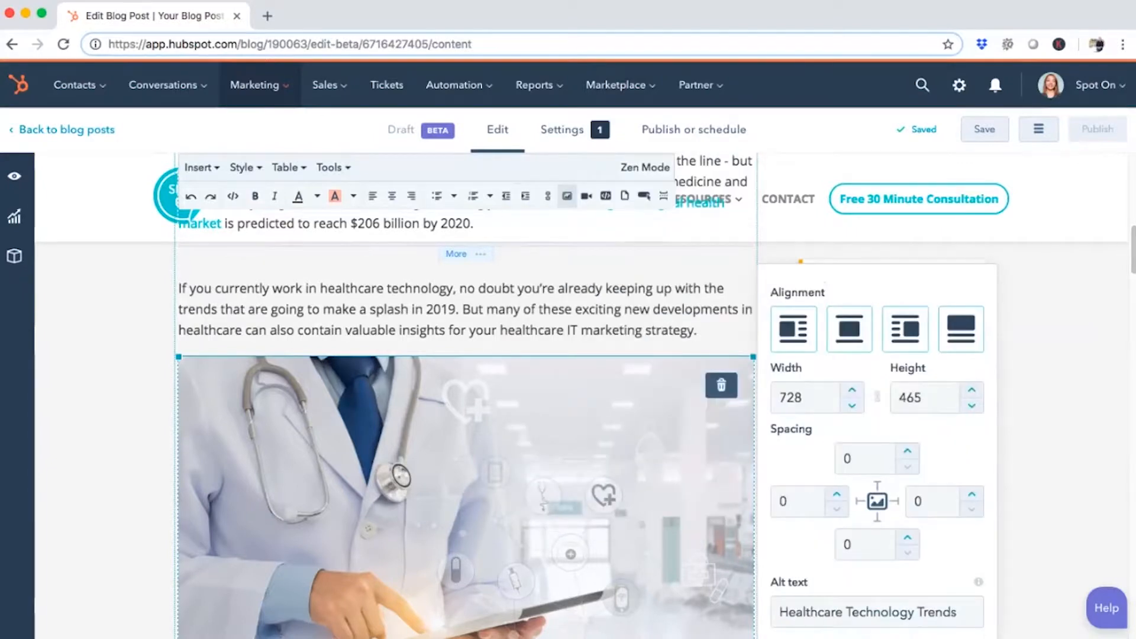
Check the featured image in the blog post's settings
{"action": "left_click", "coordinate": [562, 129]}
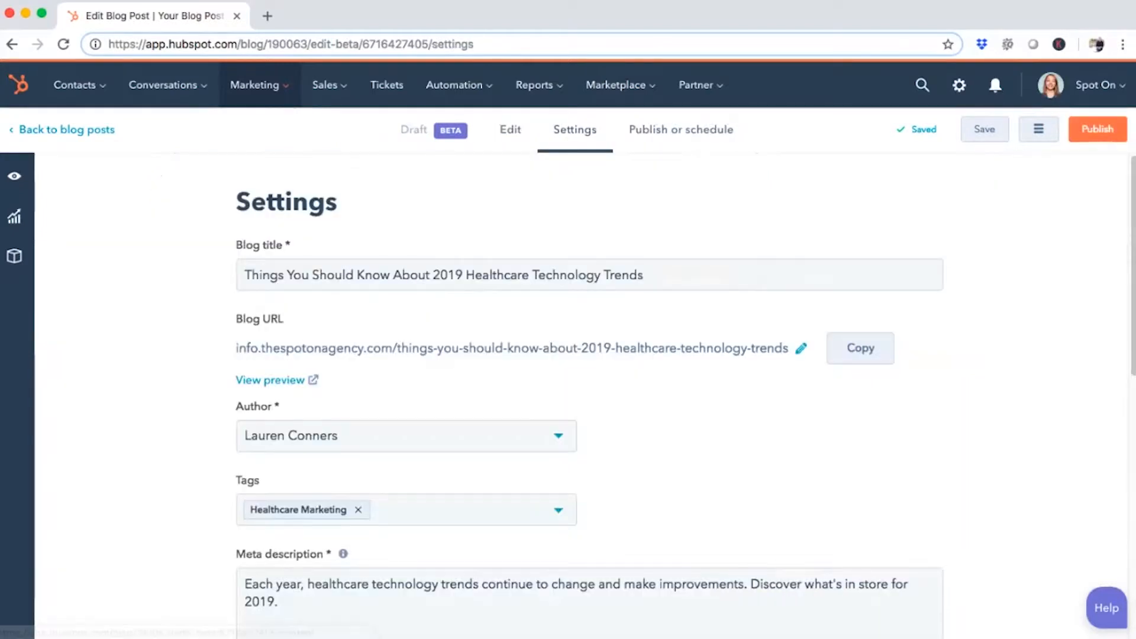
{"action": "scroll", "coordinate": [568, 396], "scroll_direction": "down", "scroll_amount": 3}
{"action": "scroll", "coordinate": [568, 397], "scroll_direction": "down", "scroll_amount": 7}
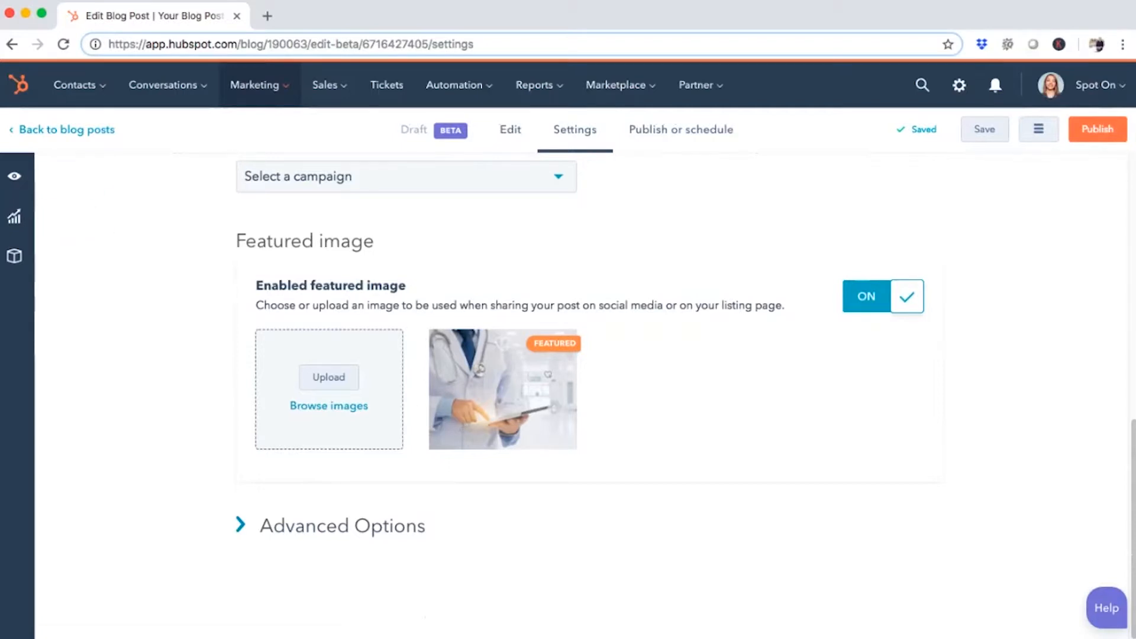
Preview how the post appears in the main list view, and return to the full post view
{"action": "left_click", "coordinate": [14, 176]}
{"action": "left_click", "coordinate": [182, 310]}
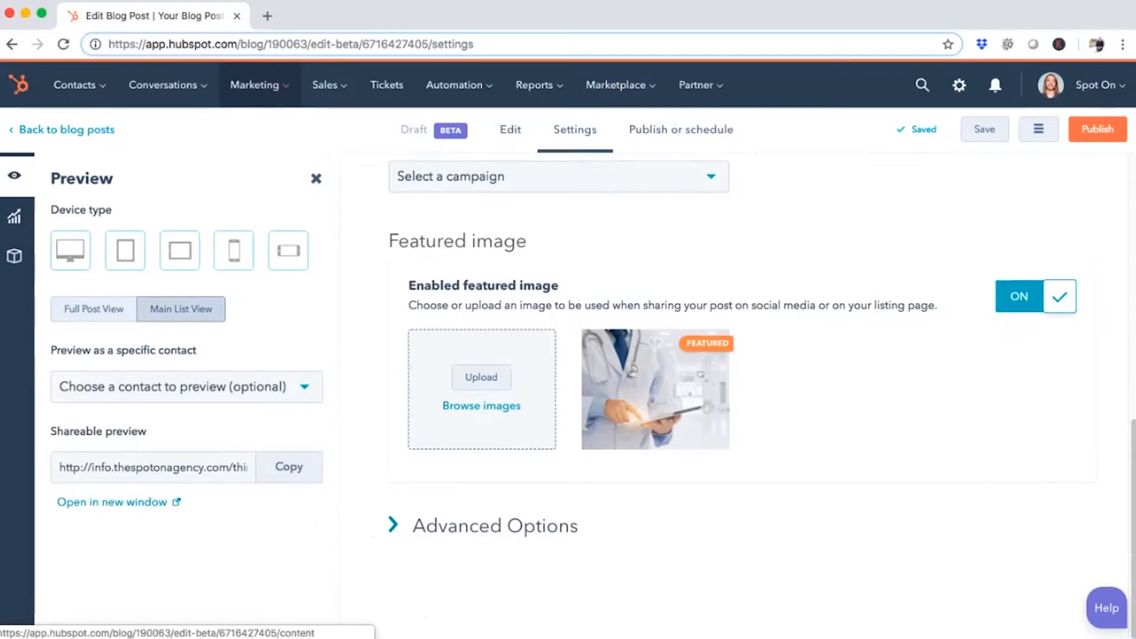
{"action": "left_click", "coordinate": [510, 129]}
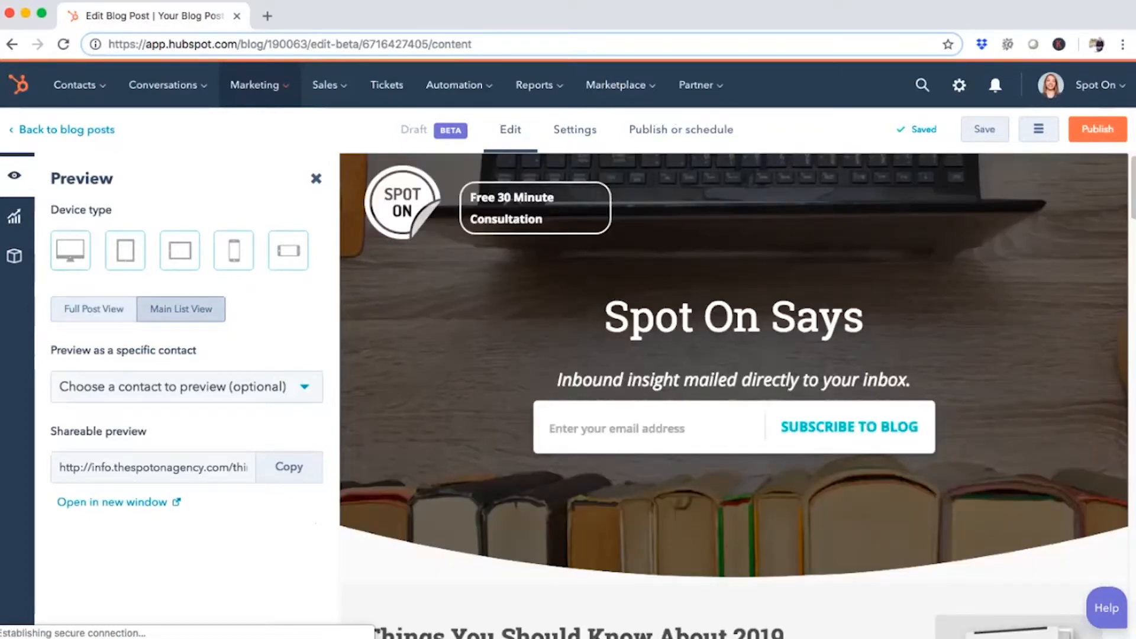
{"action": "scroll", "coordinate": [734, 397], "scroll_direction": "down", "scroll_amount": 2}
{"action": "scroll", "coordinate": [734, 397], "scroll_direction": "down", "scroll_amount": 6}
{"action": "scroll", "coordinate": [734, 397], "scroll_direction": "down", "scroll_amount": 1}
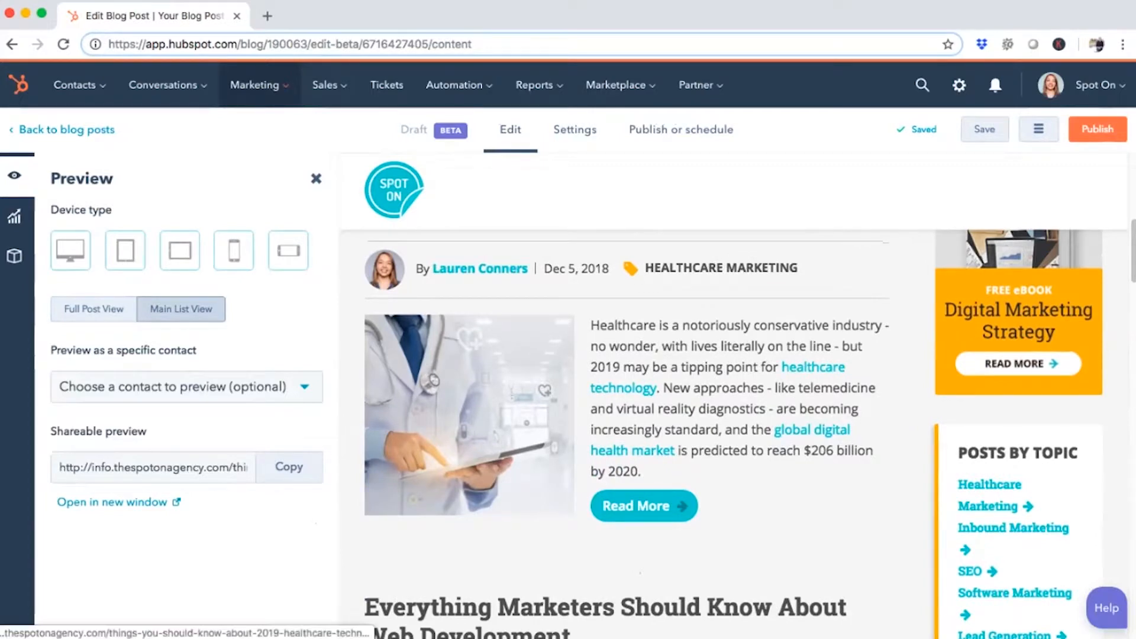
{"action": "left_click", "coordinate": [94, 308]}
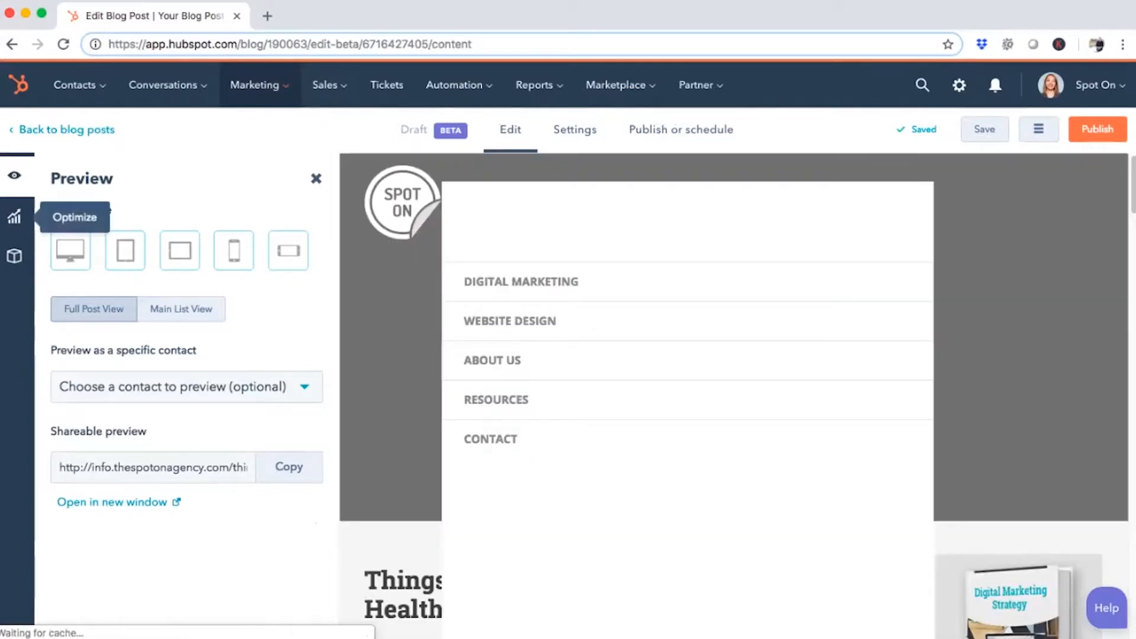
In the optimization suggestions, choose the core topic inbound marketing with the Supporting content type, and close them without attaching the post
{"action": "left_click", "coordinate": [14, 216]}
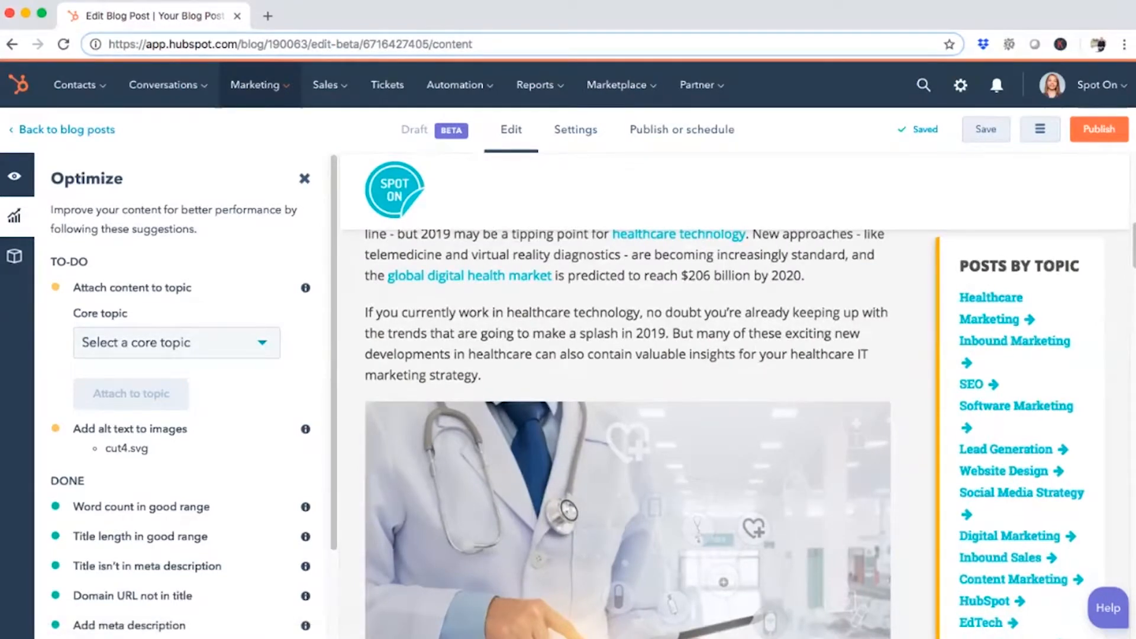
{"action": "left_click", "coordinate": [177, 343]}
{"action": "left_click", "coordinate": [140, 459]}
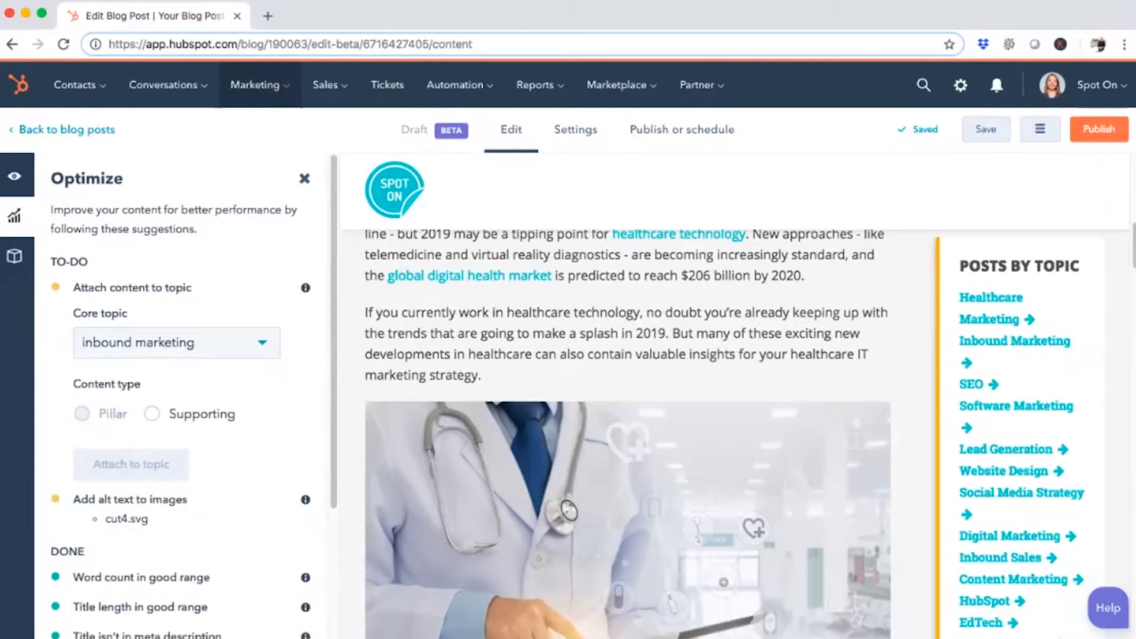
{"action": "left_click", "coordinate": [152, 413]}
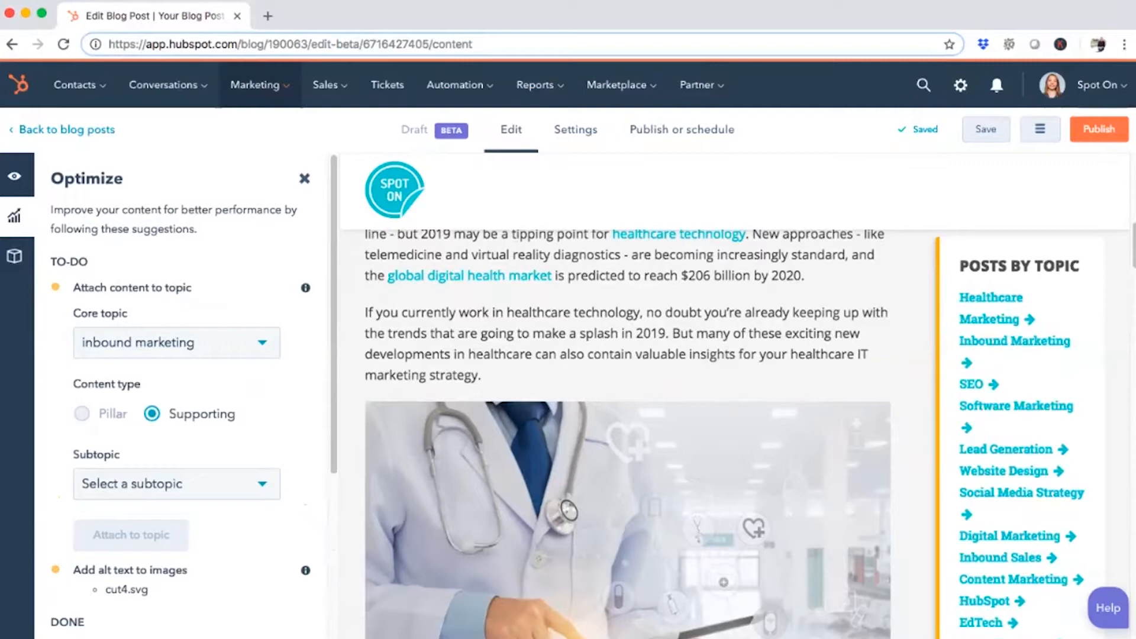
{"action": "left_click", "coordinate": [305, 179]}
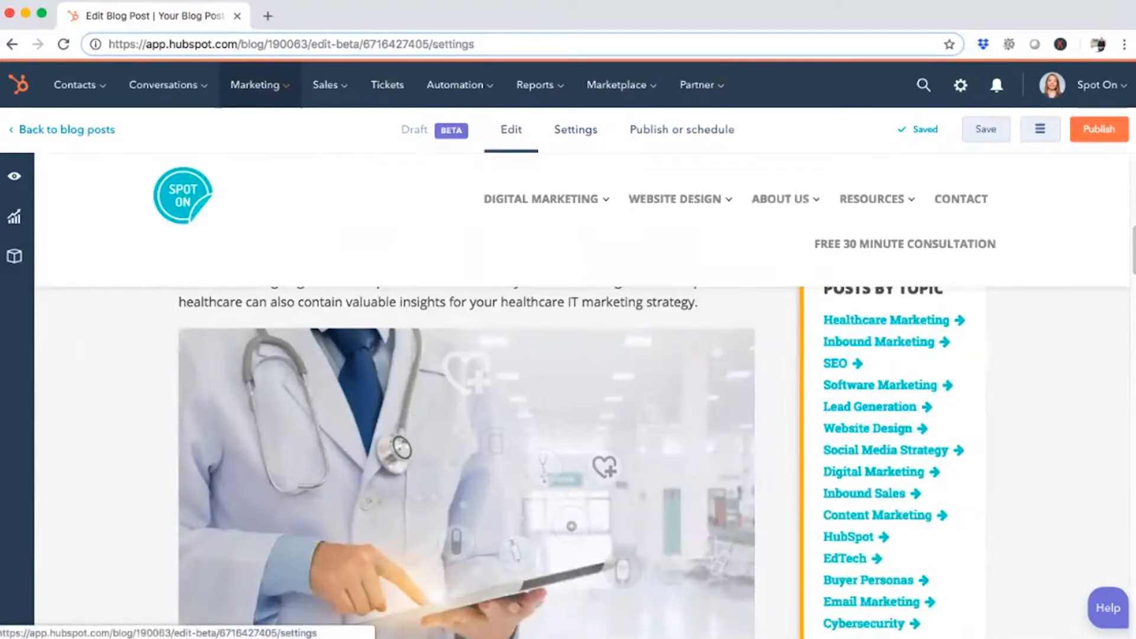
Set the blog post's publishing option to Schedule for later
{"action": "left_click", "coordinate": [575, 129]}
{"action": "left_click", "coordinate": [681, 129]}
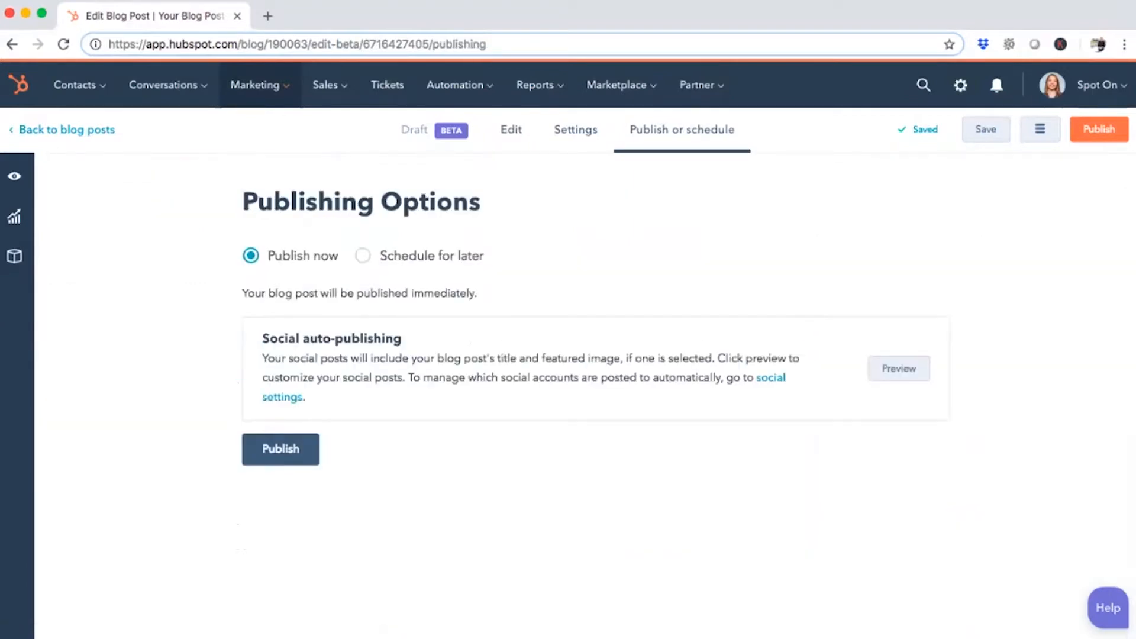
{"action": "left_click", "coordinate": [363, 256]}
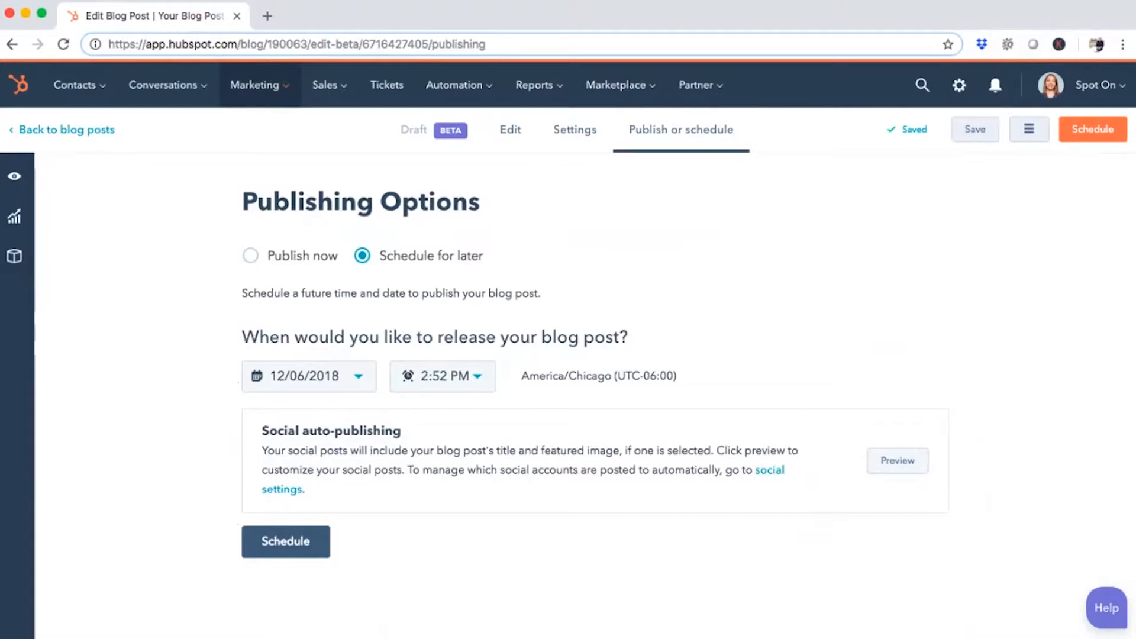
Preview the auto-published social posts and examine the text and images of the Facebook and Twitter posts
{"action": "left_click", "coordinate": [898, 461]}
{"action": "left_click_drag", "start_coordinate": [717, 234], "coordinate": [574, 194]}
{"action": "scroll", "coordinate": [805, 346], "scroll_direction": "down", "scroll_amount": 4}
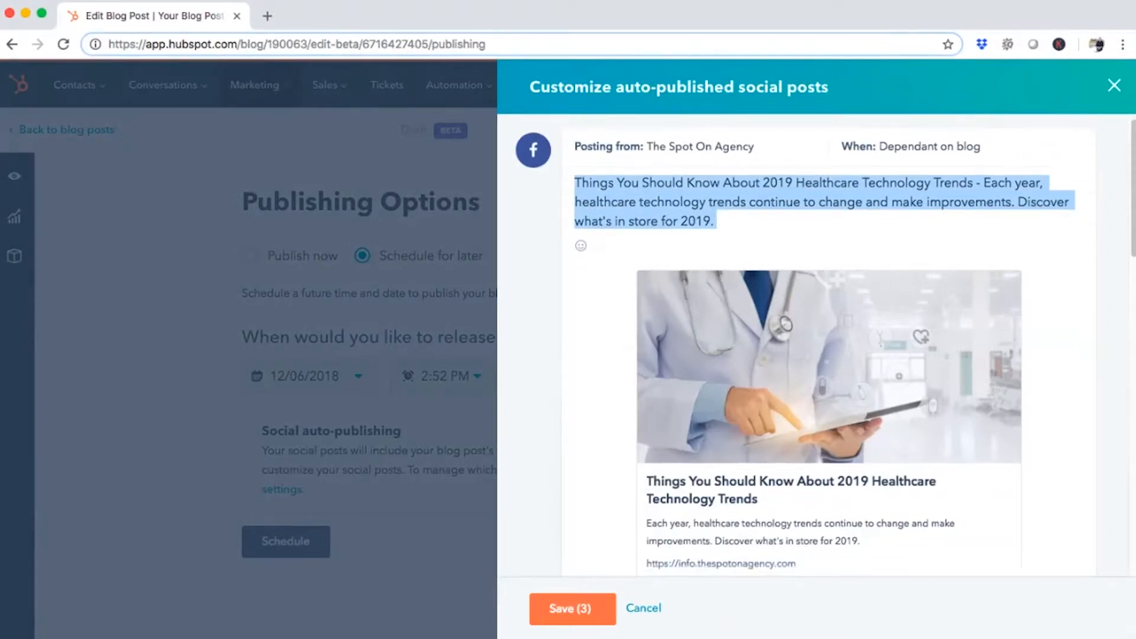
{"action": "scroll", "coordinate": [805, 346], "scroll_direction": "down", "scroll_amount": 8}
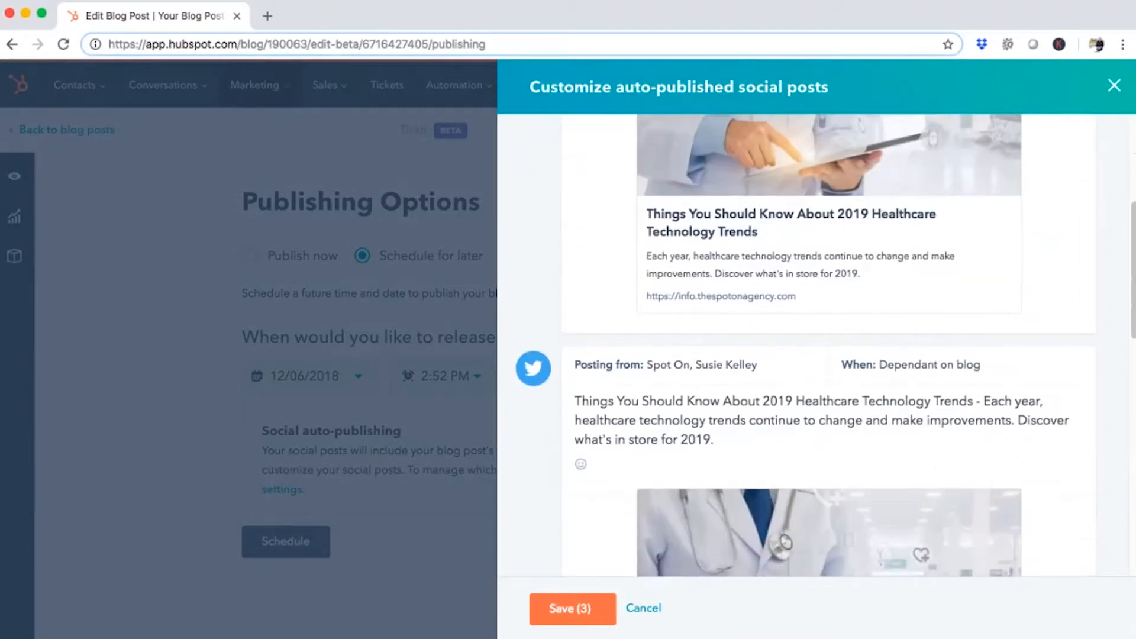
{"action": "scroll", "coordinate": [805, 346], "scroll_direction": "down", "scroll_amount": 4}
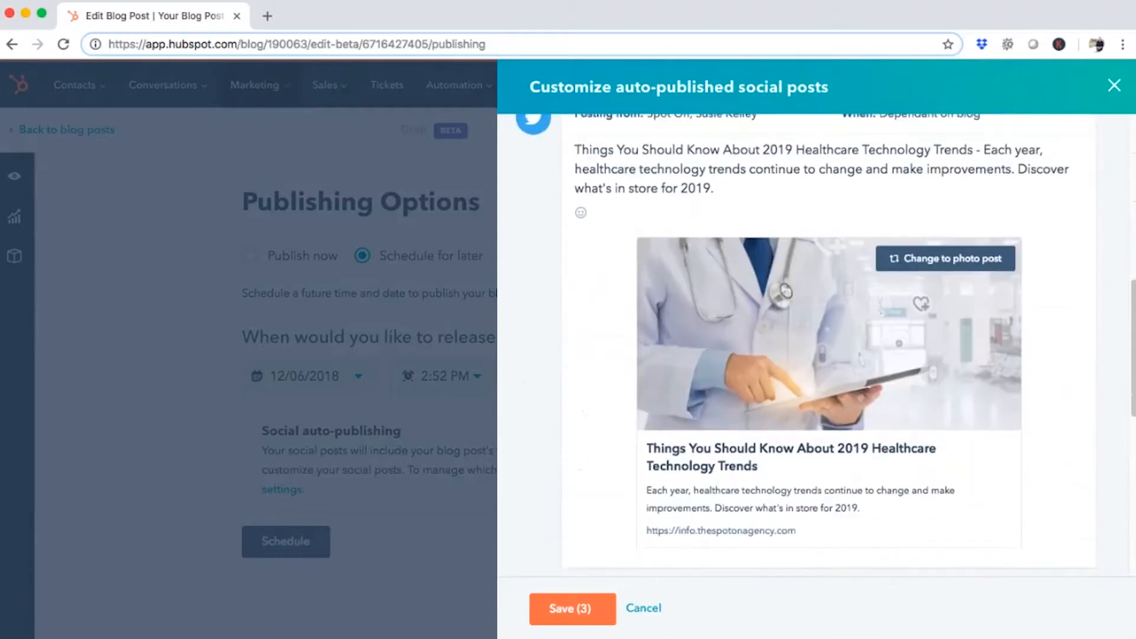
{"action": "scroll", "coordinate": [805, 346], "scroll_direction": "up", "scroll_amount": 2}
{"action": "scroll", "coordinate": [805, 346], "scroll_direction": "down", "scroll_amount": 2}
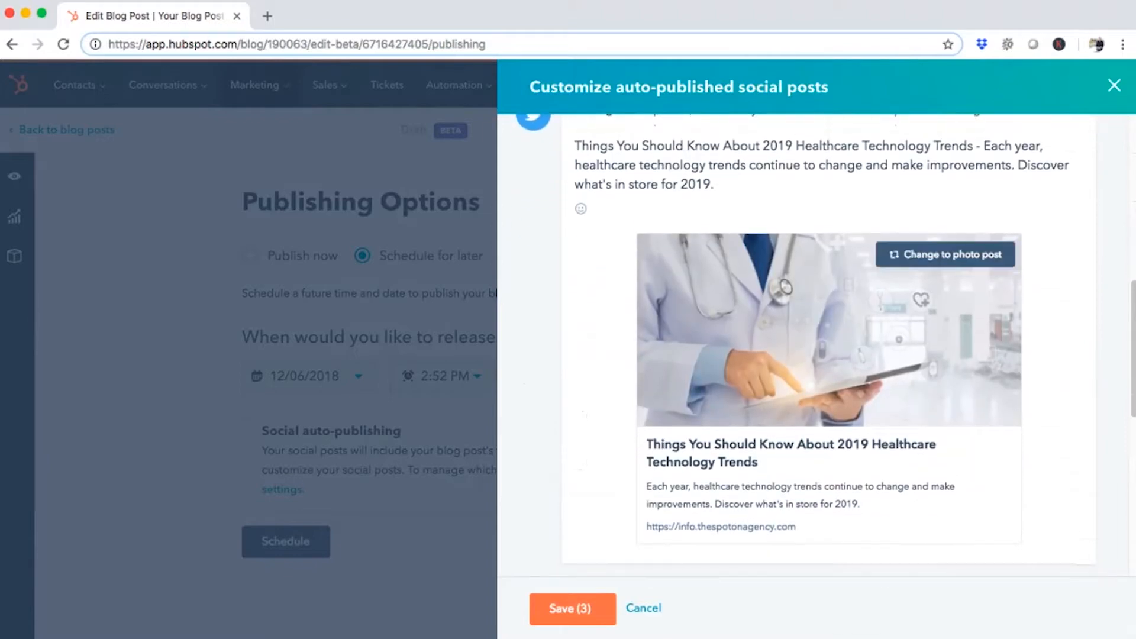
Change the Twitter post to a photo post and review the LinkedIn post below it
{"action": "left_click", "coordinate": [717, 185]}
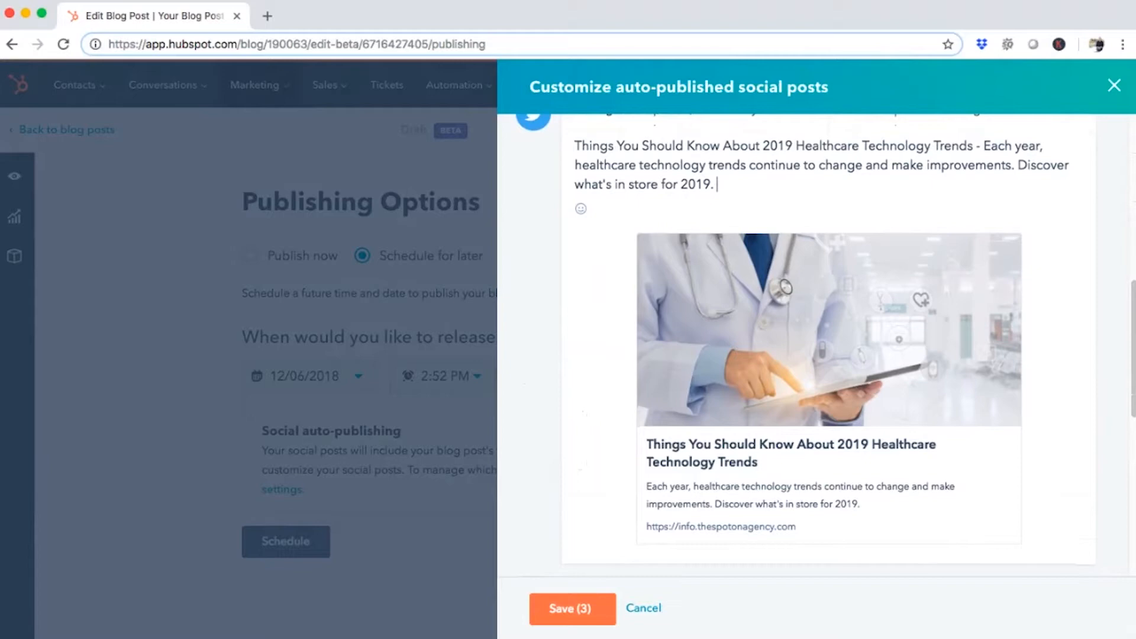
{"action": "left_click", "coordinate": [948, 254]}
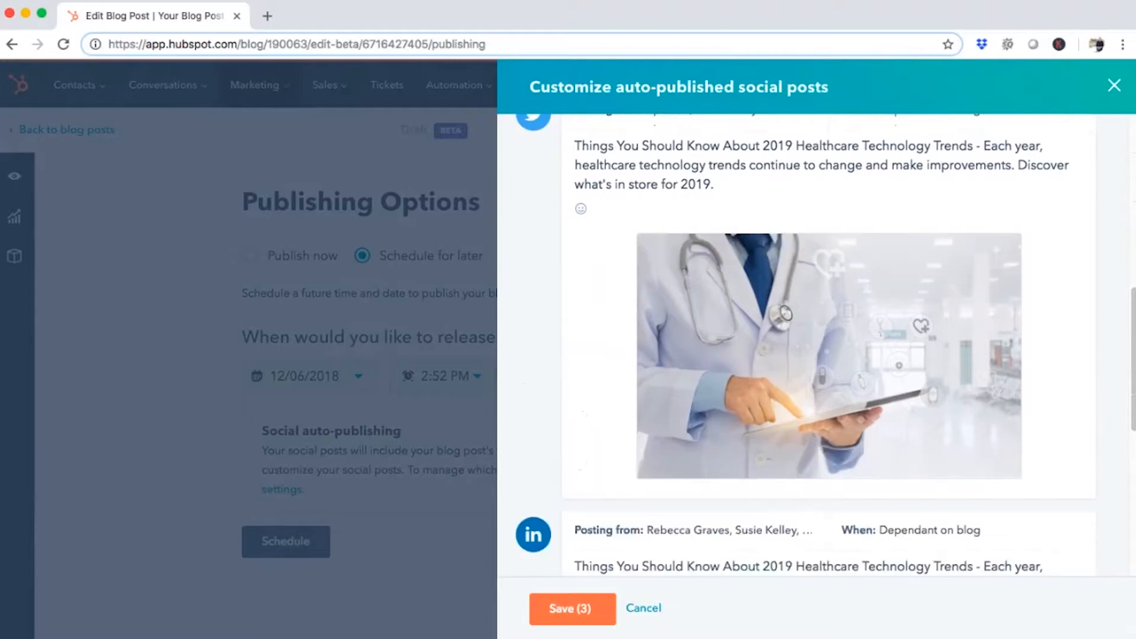
{"action": "scroll", "coordinate": [829, 347], "scroll_direction": "up", "scroll_amount": 1}
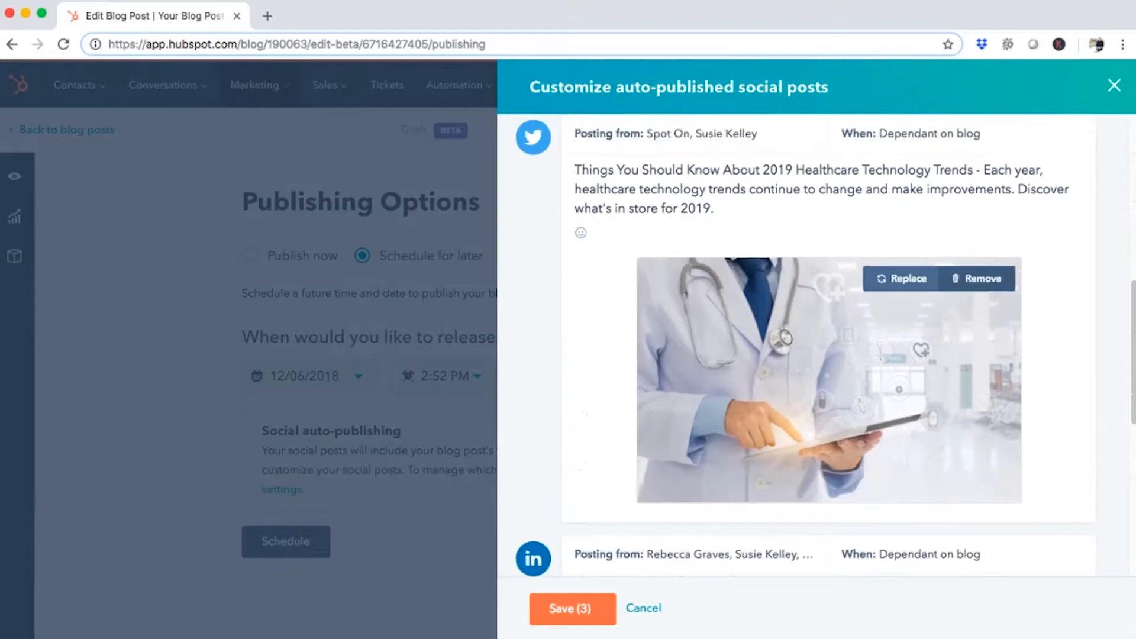
{"action": "scroll", "coordinate": [829, 346], "scroll_direction": "down", "scroll_amount": 6}
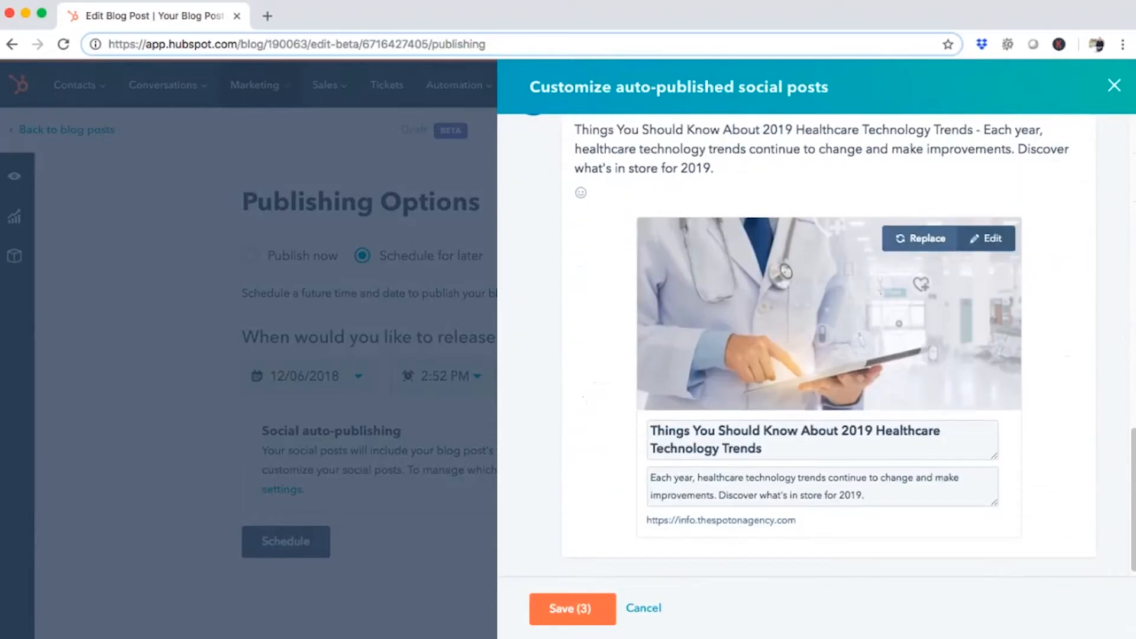
Replace the Facebook post's message with "Interested in learning more about healthcare tech trends? Check out our blog! #healthcaretrends"
{"action": "scroll", "coordinate": [829, 346], "scroll_direction": "up", "scroll_amount": 8}
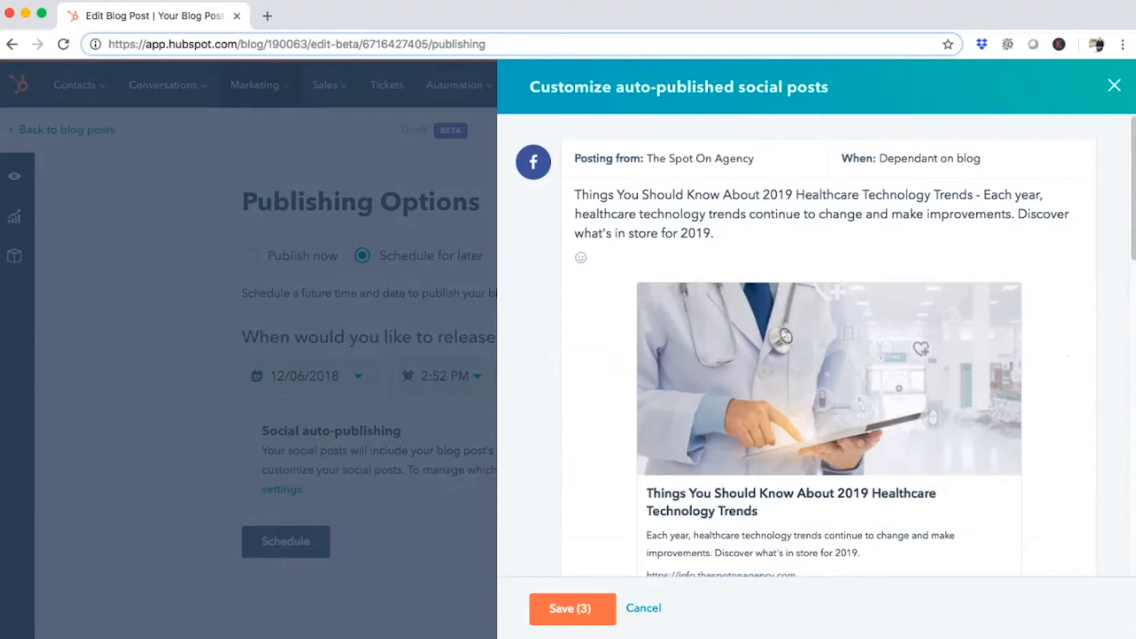
{"action": "key", "text": "alt+shift+Left"}
{"action": "key", "text": "super+a"}
{"action": "type", "text": "Int"}
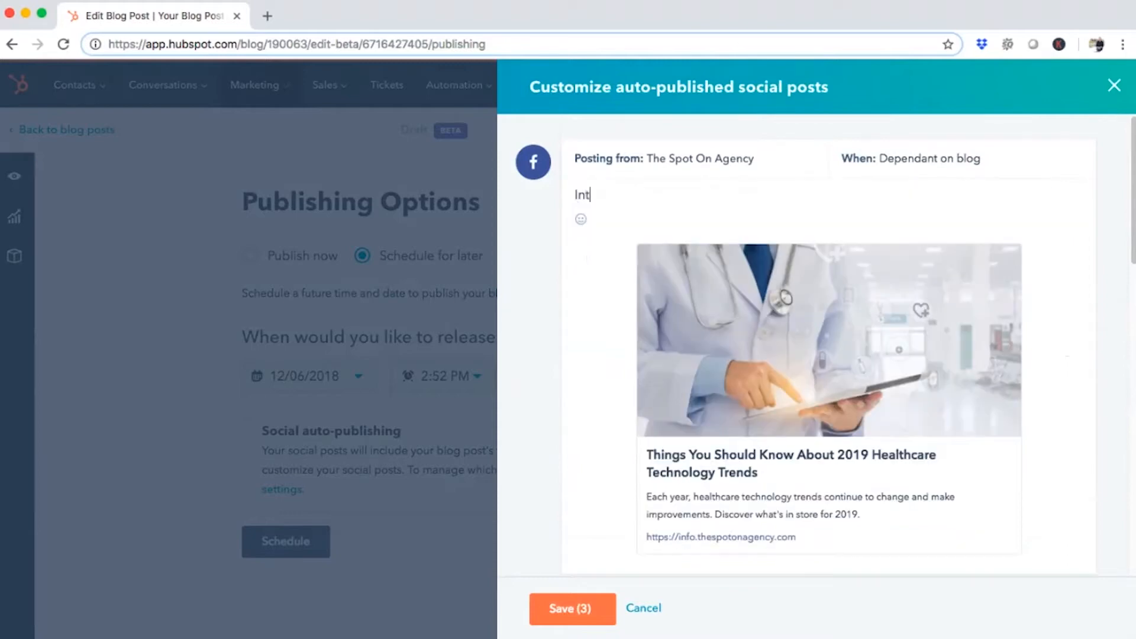
{"action": "type", "text": "erested in learning more about healthc"}
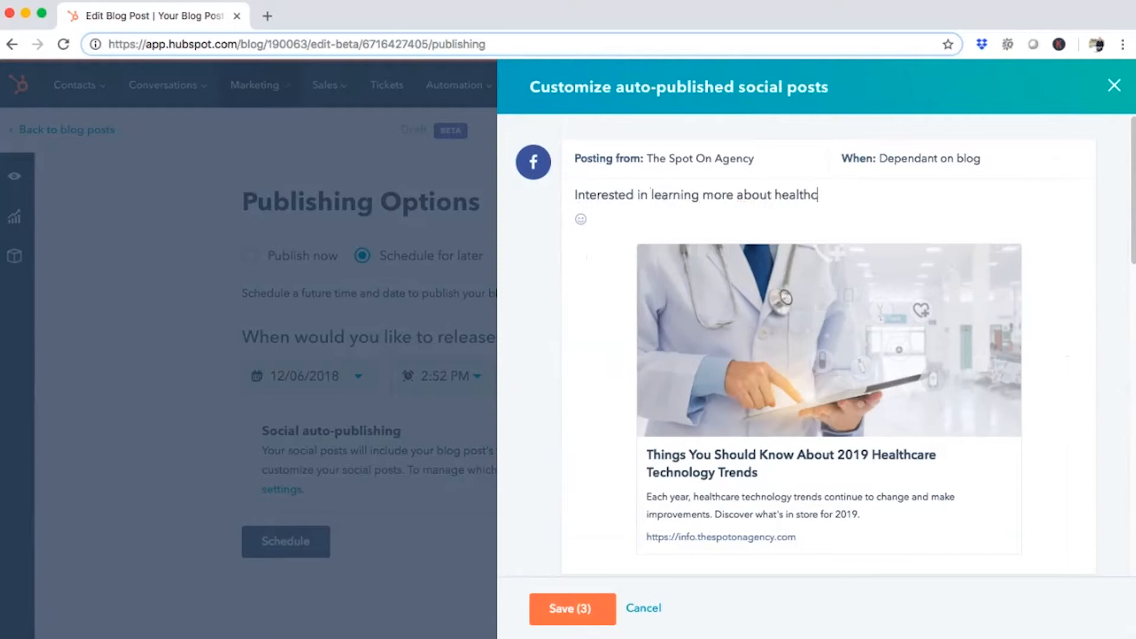
{"action": "type", "text": "are tech trends?"}
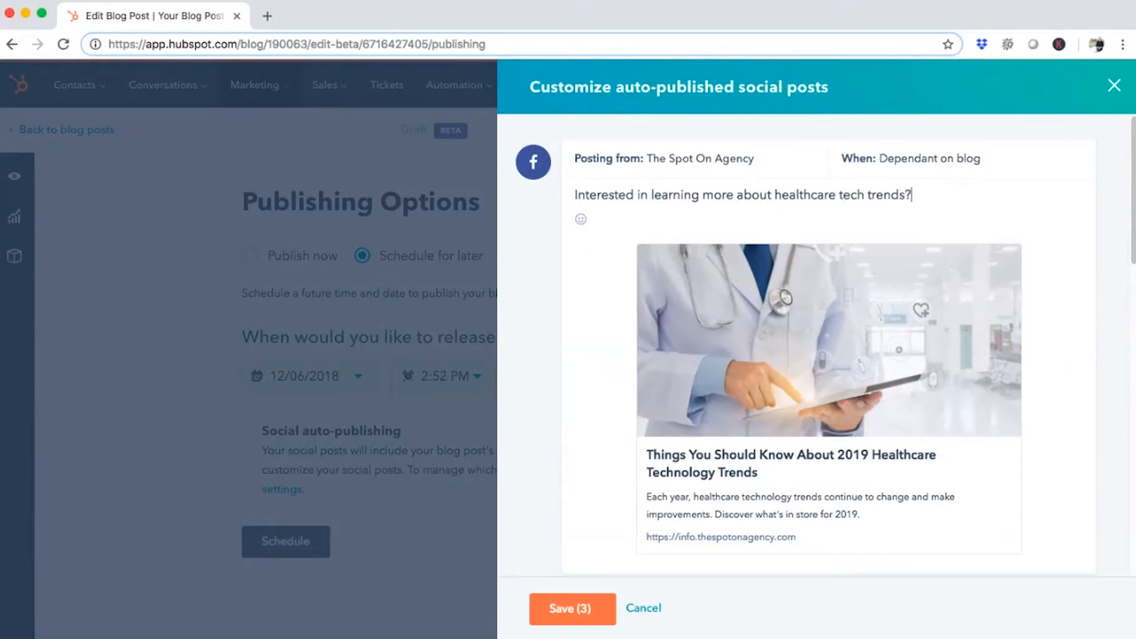
{"action": "type", "text": " Check out our blog!"}
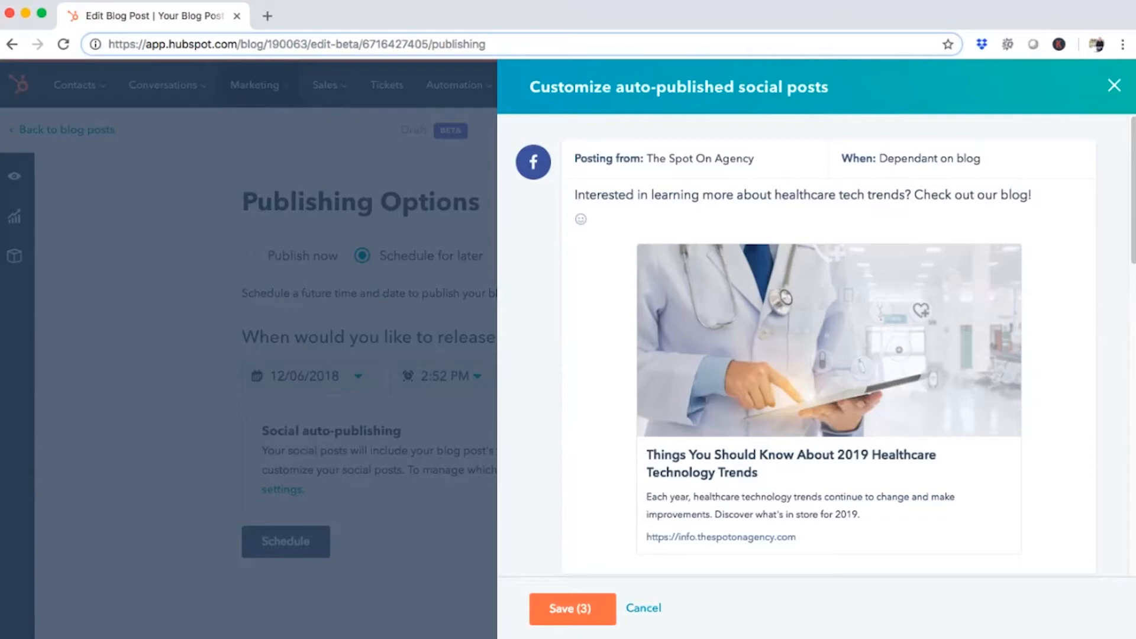
{"action": "type", "text": "#healthcaretech"}
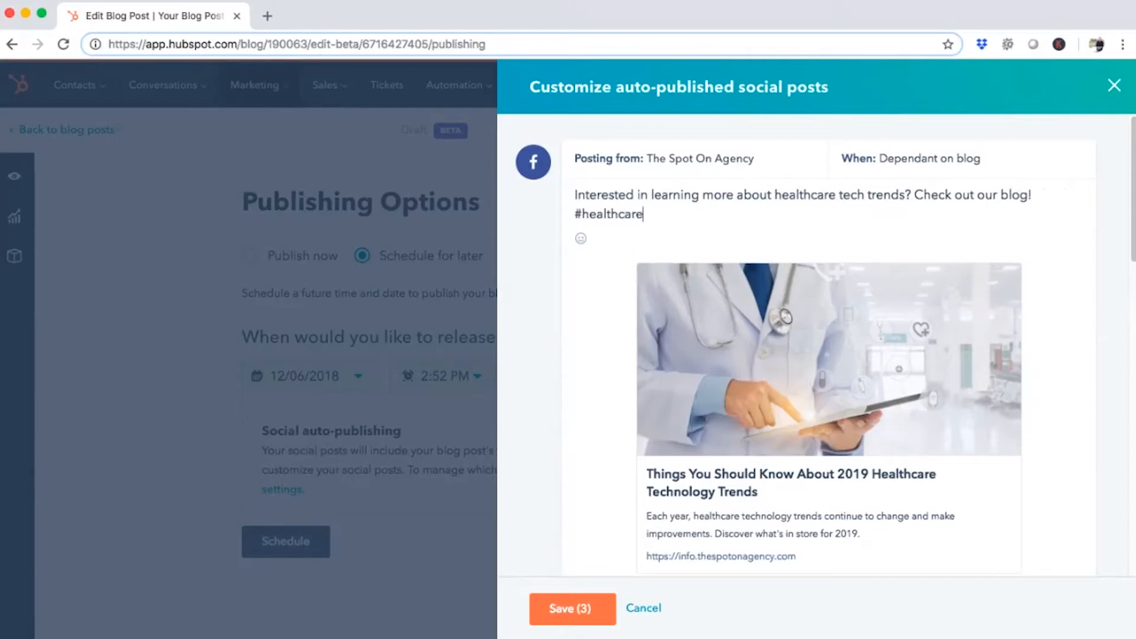
{"action": "key", "text": "BackSpace"}
{"action": "key", "text": "BackSpace"}
{"action": "key", "text": "BackSpace"}
{"action": "key", "text": "BackSpace"}
{"action": "type", "text": "trends"}
Clear the Facebook post's message, check the Twitter and LinkedIn posts, and return to the publishing options
{"action": "key", "text": "super+a"}
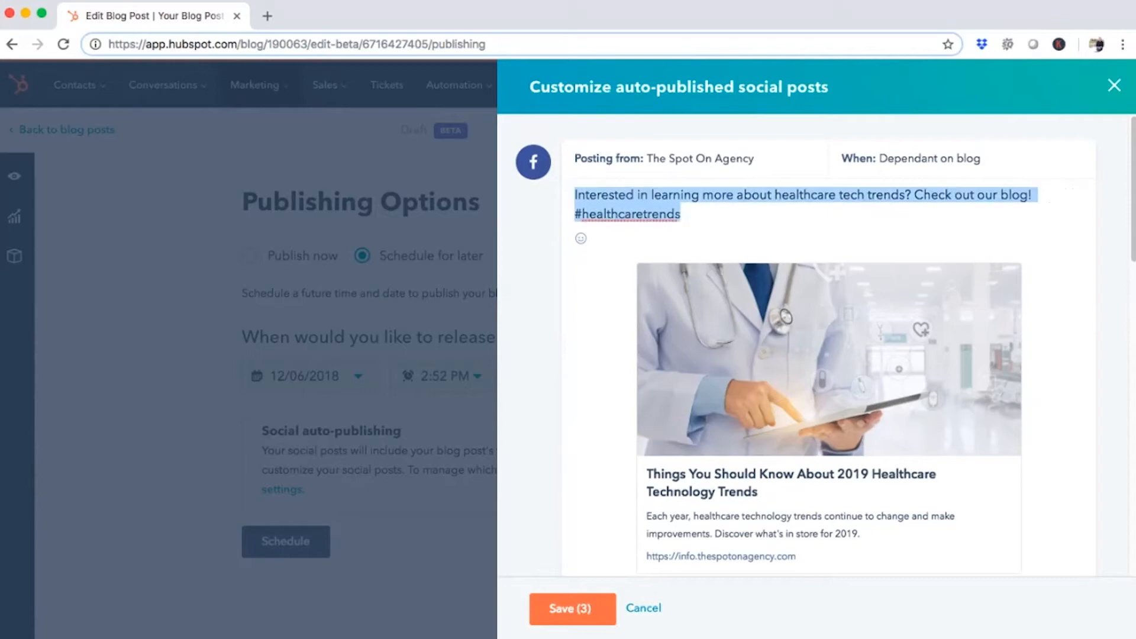
{"action": "key", "text": "BackSpace"}
{"action": "scroll", "coordinate": [826, 344], "scroll_direction": "down", "scroll_amount": 15}
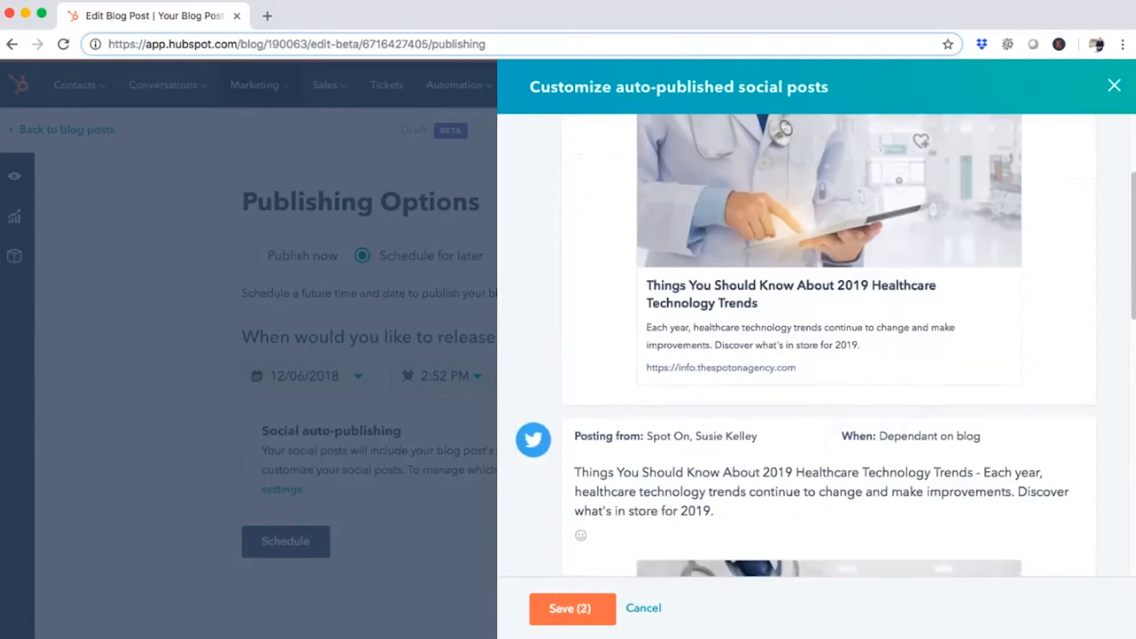
{"action": "scroll", "coordinate": [826, 343], "scroll_direction": "up", "scroll_amount": 1}
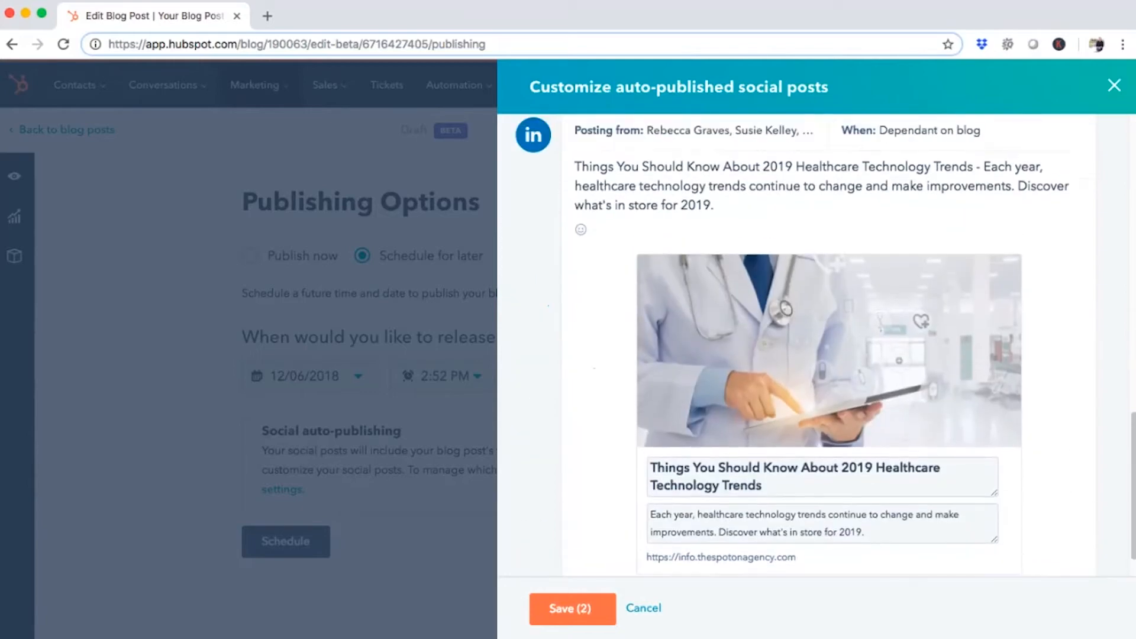
{"action": "scroll", "coordinate": [826, 343], "scroll_direction": "up", "scroll_amount": 15}
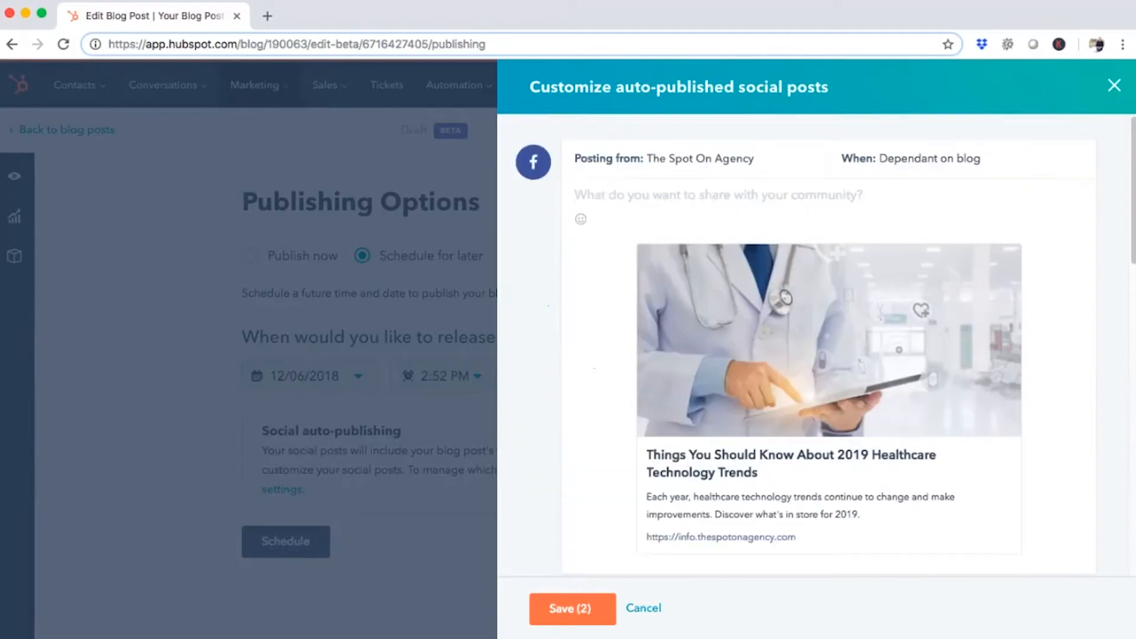
{"action": "scroll", "coordinate": [826, 344], "scroll_direction": "down", "scroll_amount": 8}
{"action": "scroll", "coordinate": [825, 343], "scroll_direction": "down", "scroll_amount": 6}
{"action": "scroll", "coordinate": [825, 343], "scroll_direction": "up", "scroll_amount": 15}
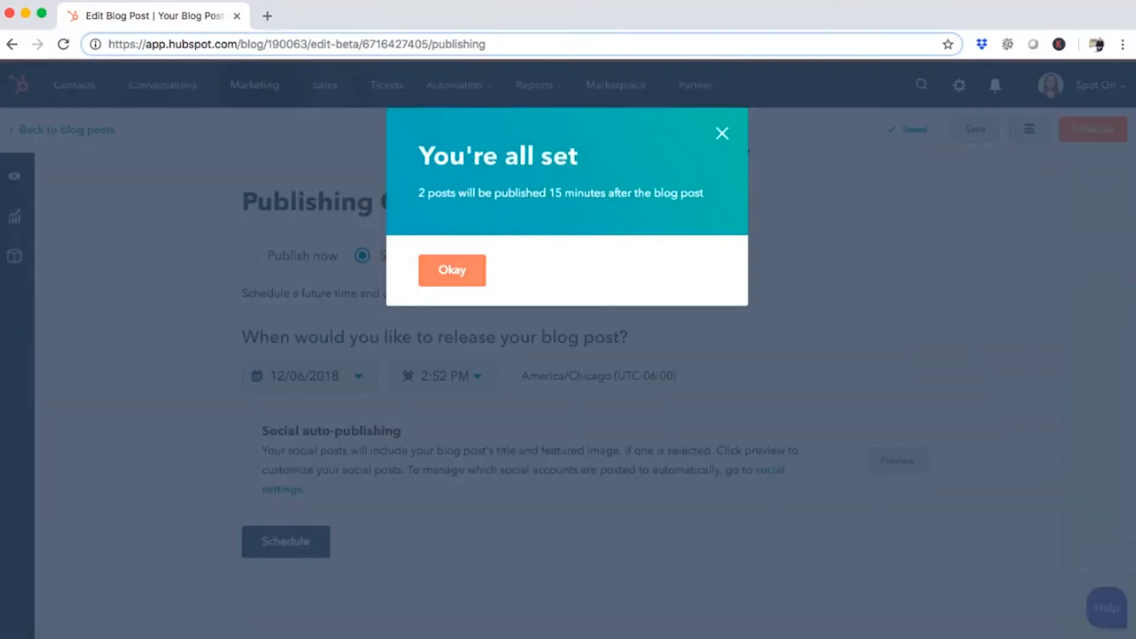
{"action": "left_click", "coordinate": [452, 270]}
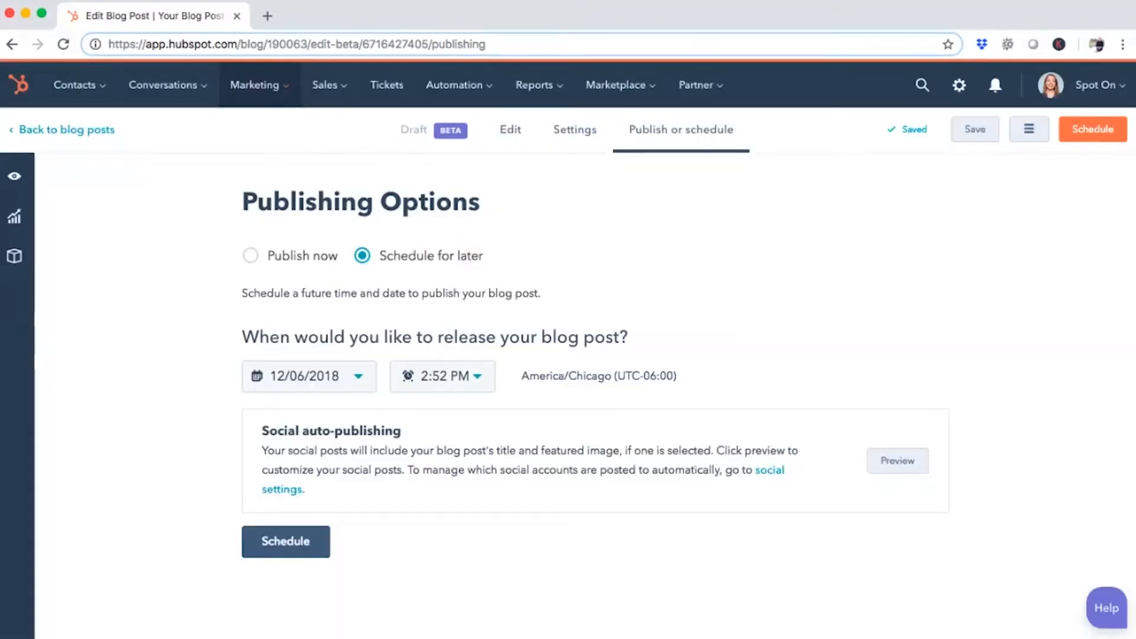